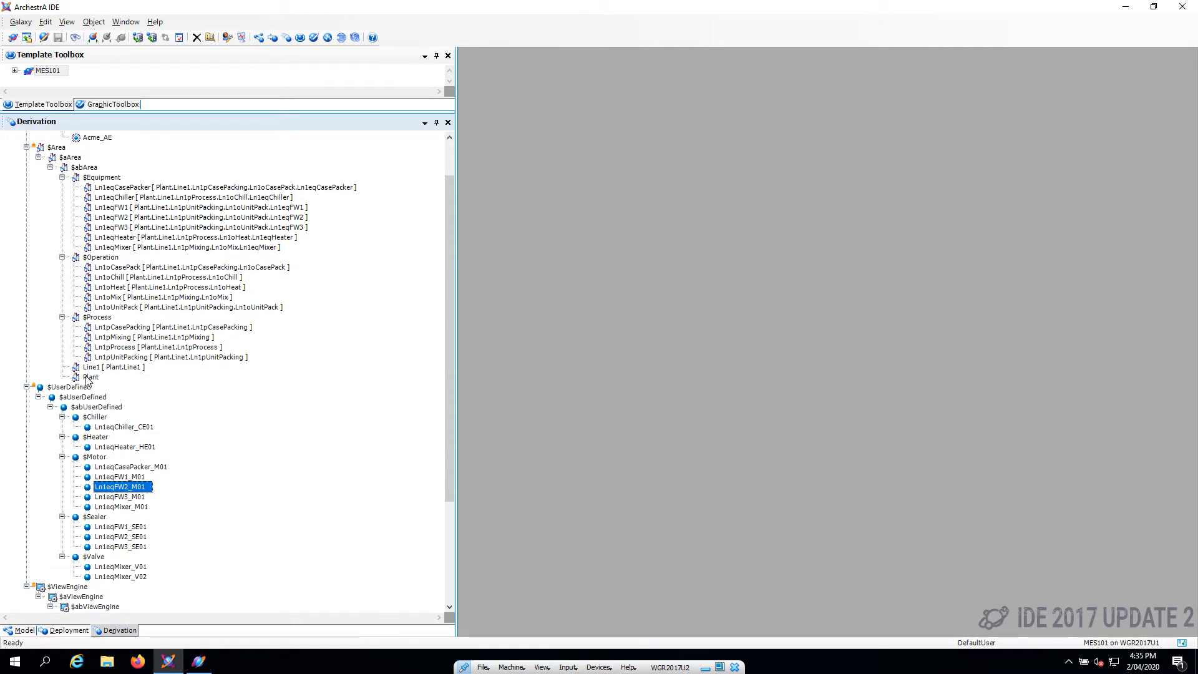
Try to rename the deployed Plant area instance
{"action": "left_click", "coordinate": [89, 377]}
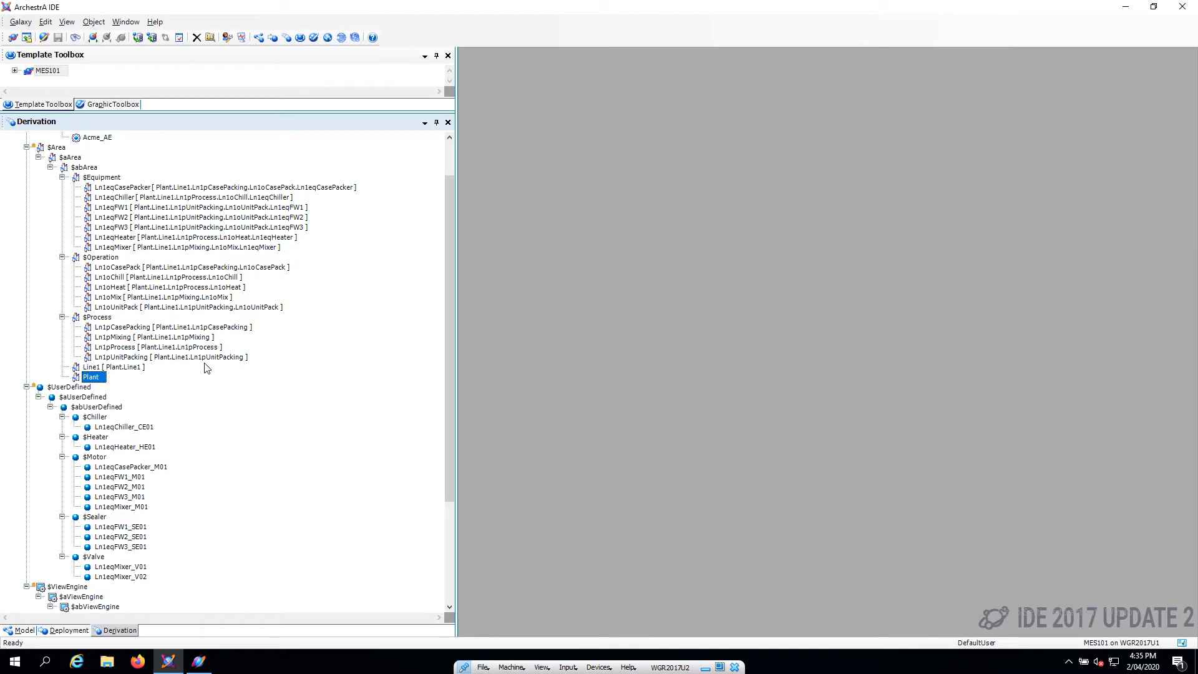
{"action": "key", "text": "F2"}
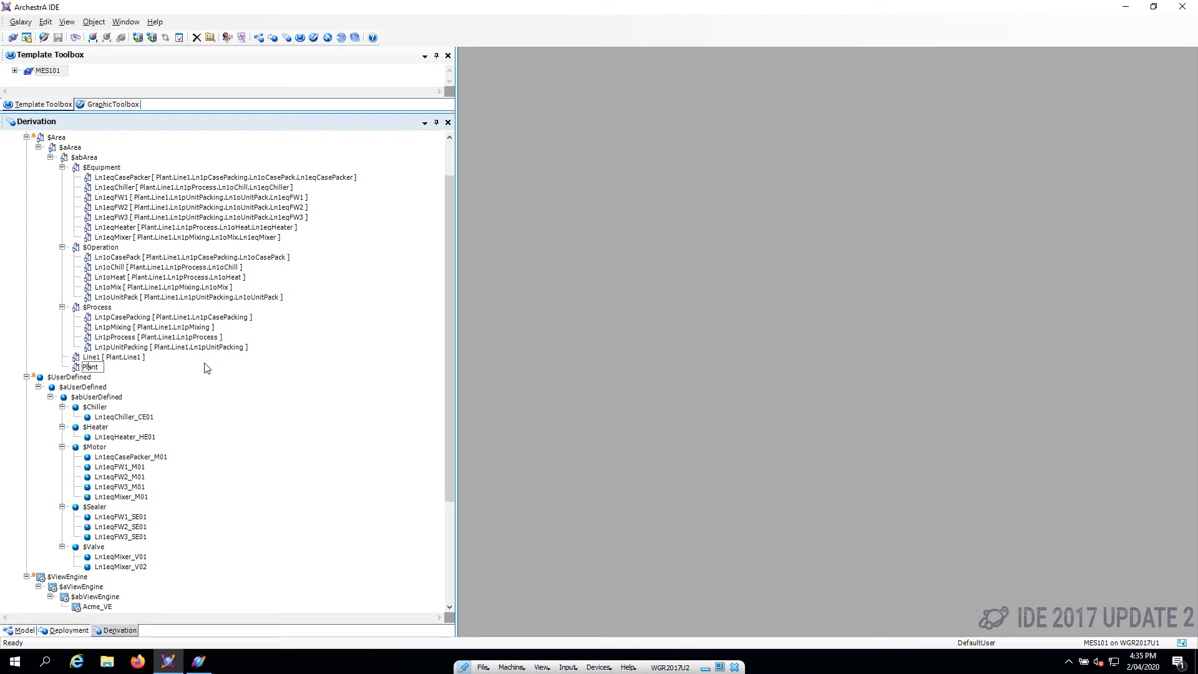
{"action": "key", "text": "Return"}
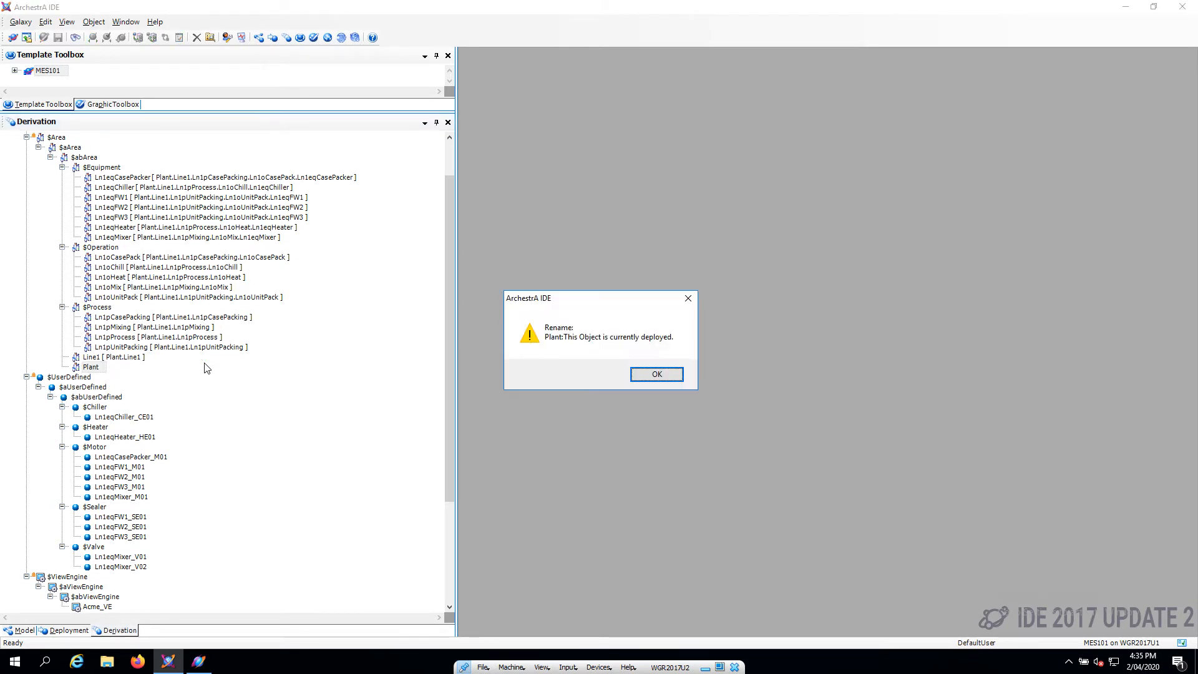
{"action": "key", "text": "Return"}
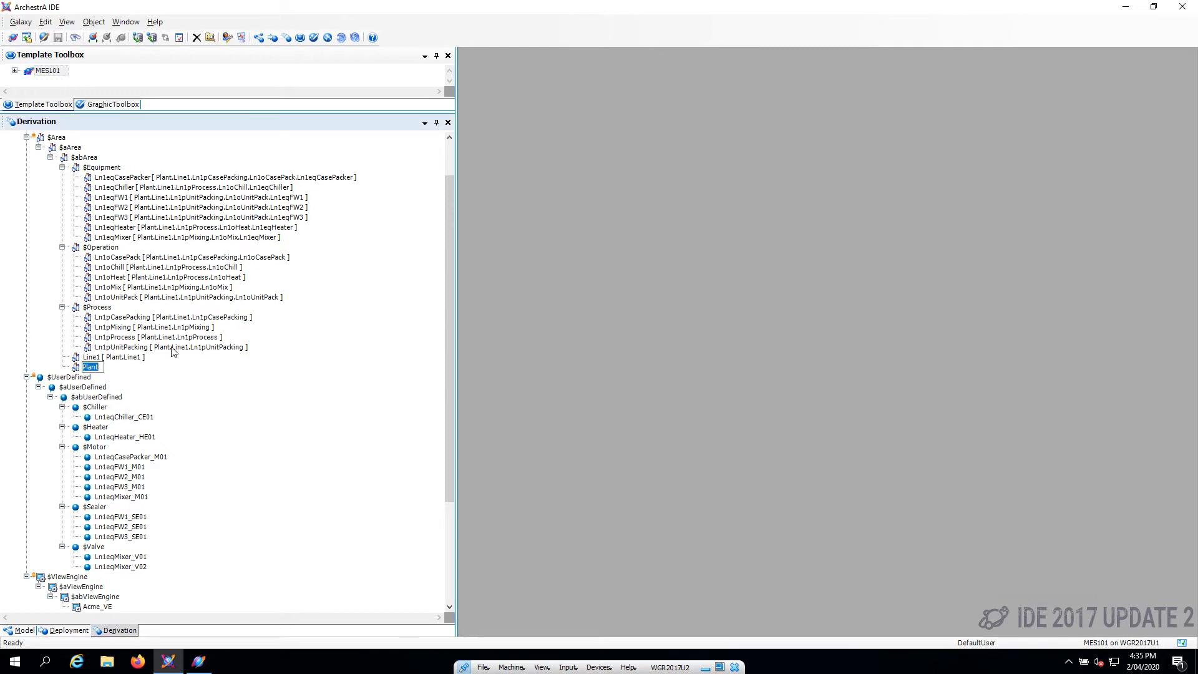
Undeploy the Acme_AE application engine together with all the objects it hosts
{"action": "right_click", "coordinate": [82, 157]}
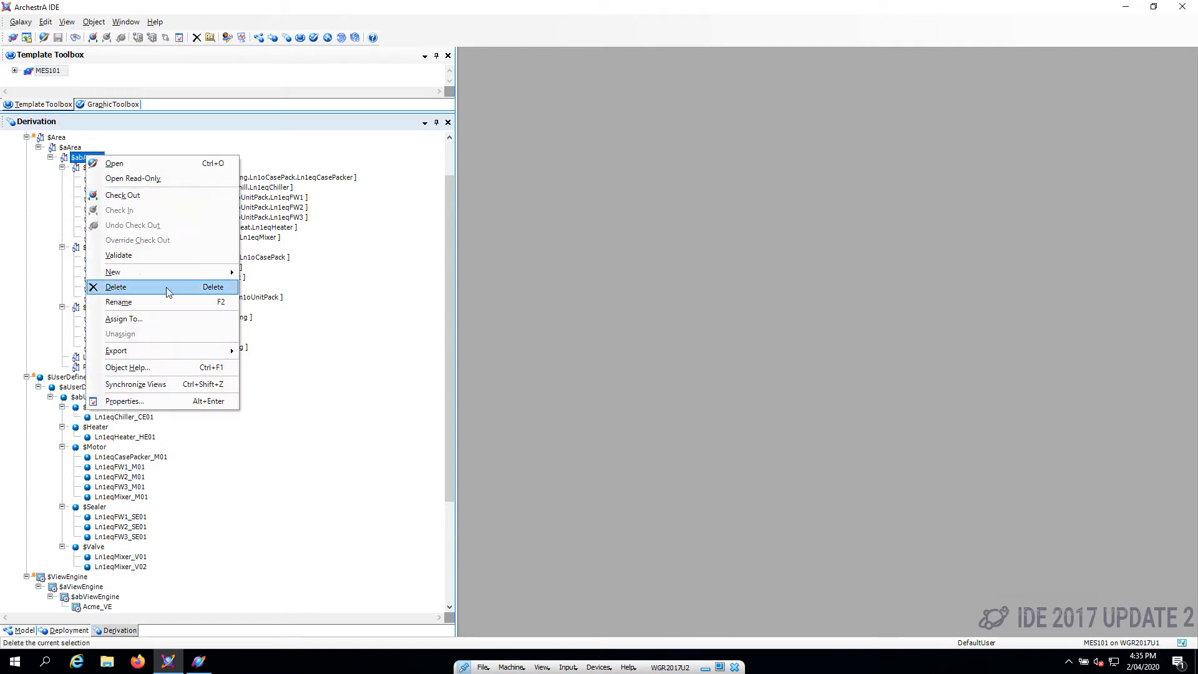
{"action": "left_click", "coordinate": [66, 630]}
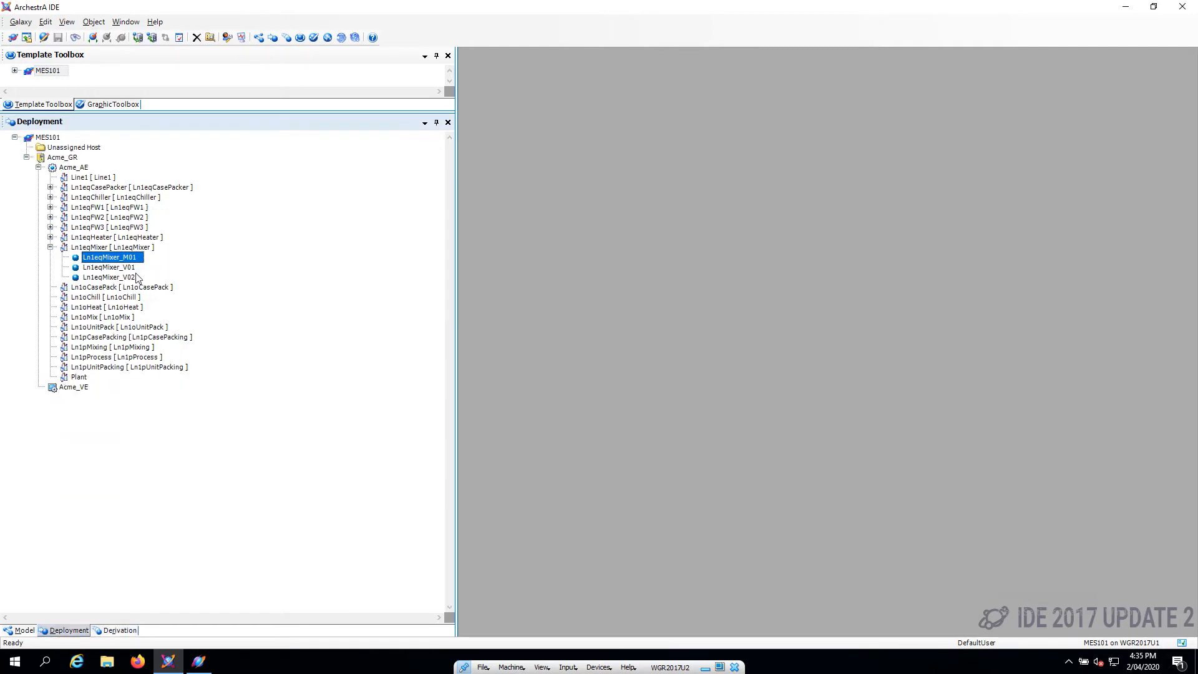
{"action": "right_click", "coordinate": [73, 167]}
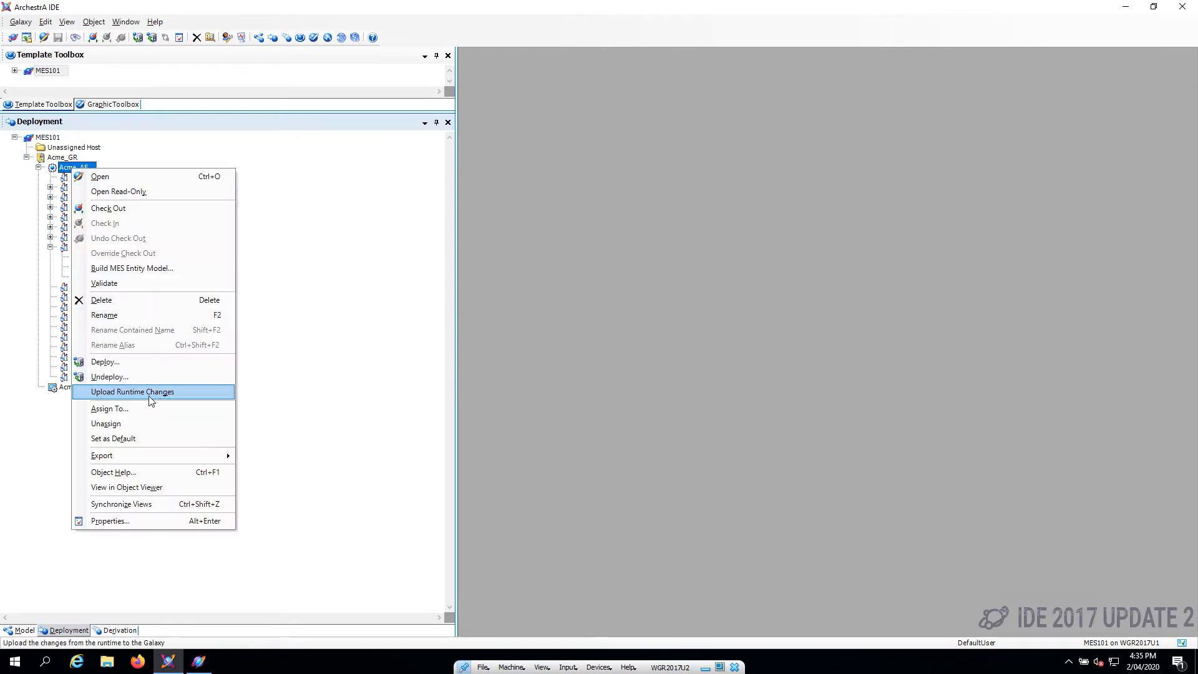
{"action": "left_click", "coordinate": [126, 377]}
{"action": "left_click", "coordinate": [642, 363]}
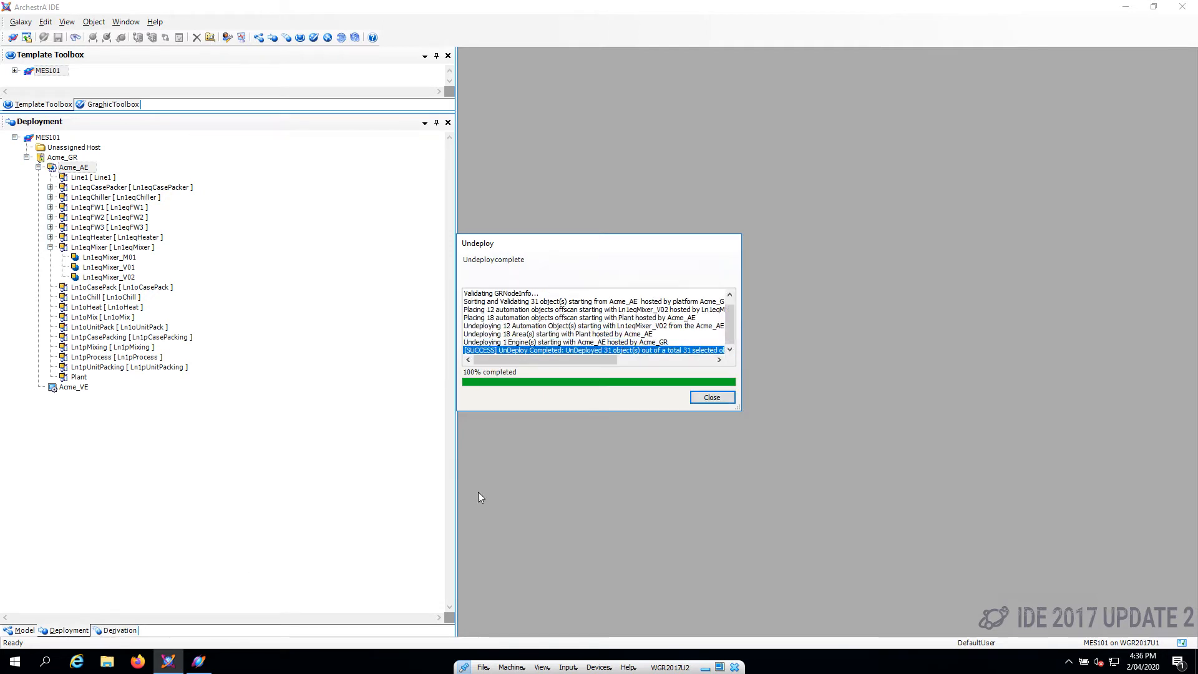
{"action": "left_click", "coordinate": [710, 396]}
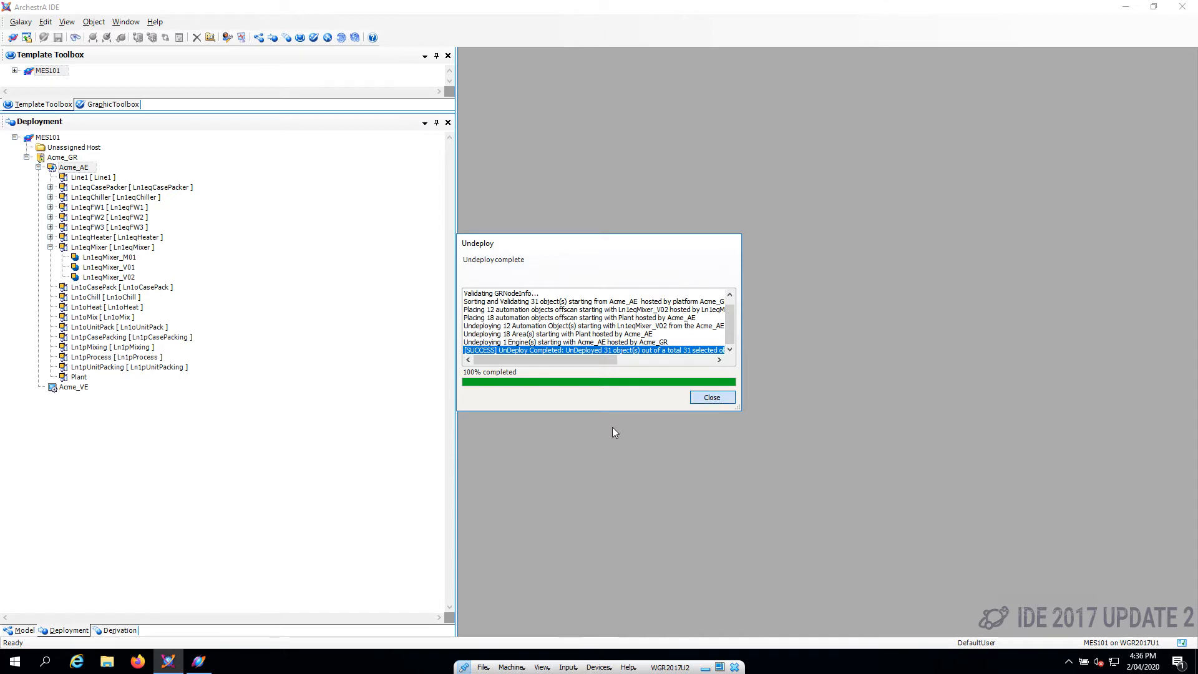
Rename the Plant area instance as 1Plant in the derivation view
{"action": "left_click", "coordinate": [116, 630]}
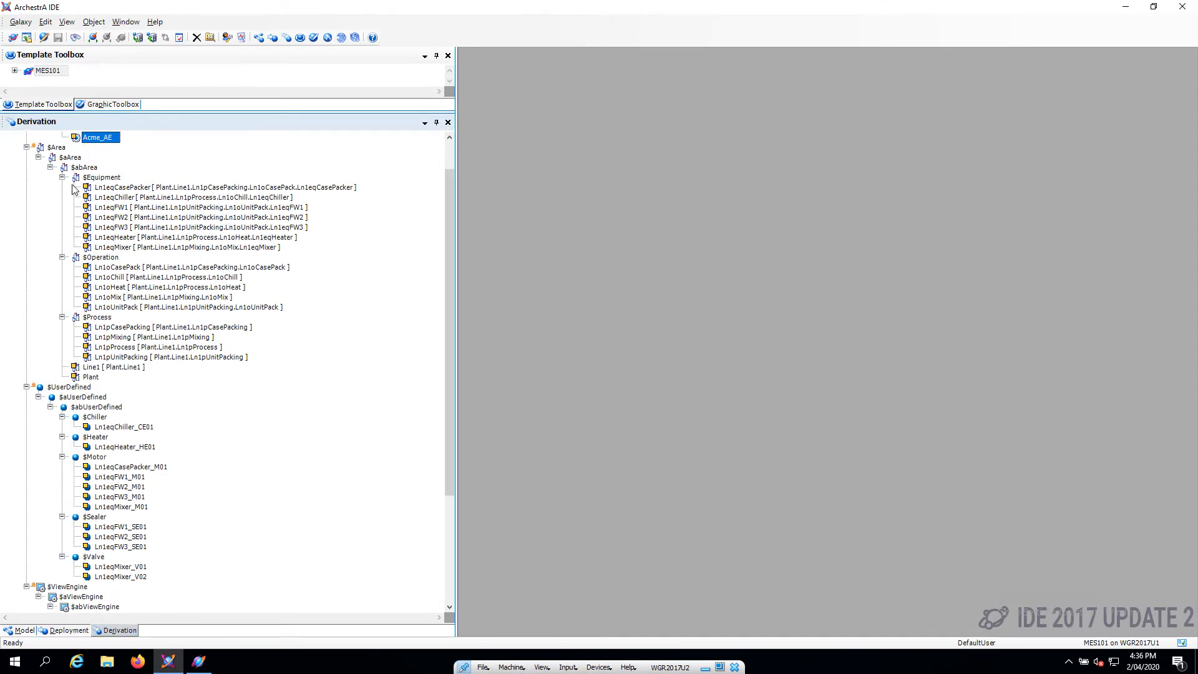
{"action": "left_click", "coordinate": [89, 379]}
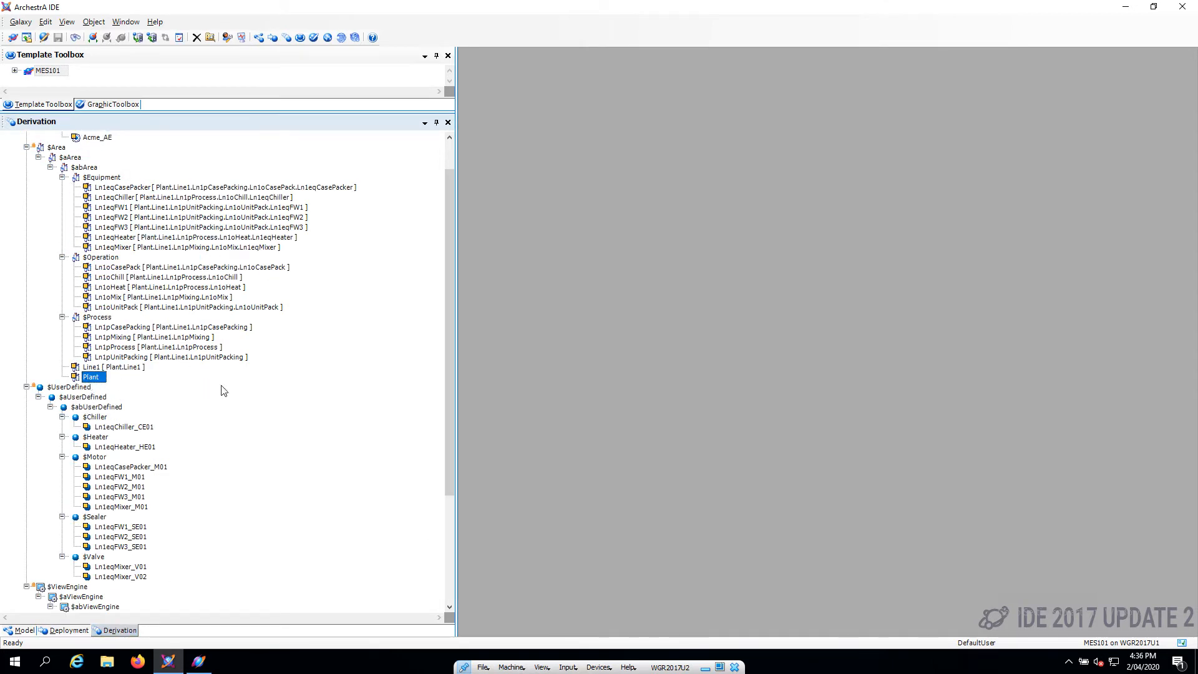
{"action": "key", "text": "F2"}
{"action": "key", "text": "End"}
{"action": "type", "text": "1"}
{"action": "key", "text": "Return"}
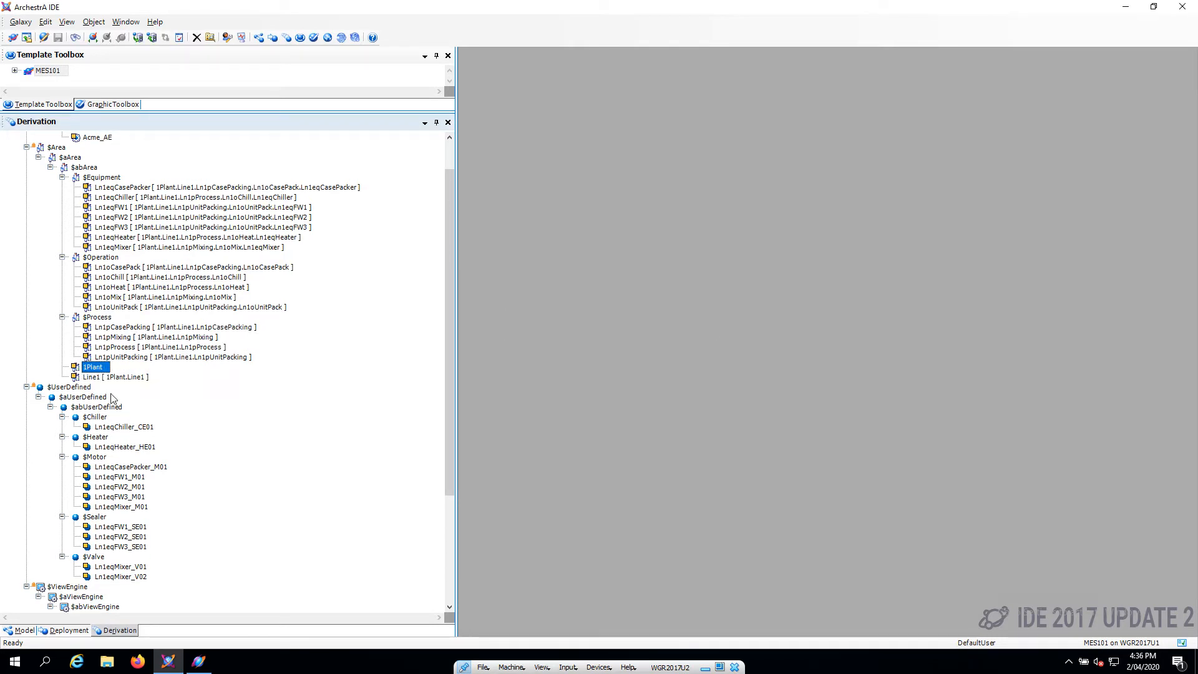
Rename the Line1 area instance as 2Line1
{"action": "left_click", "coordinate": [116, 378]}
{"action": "key", "text": "F2"}
{"action": "key", "text": "Left"}
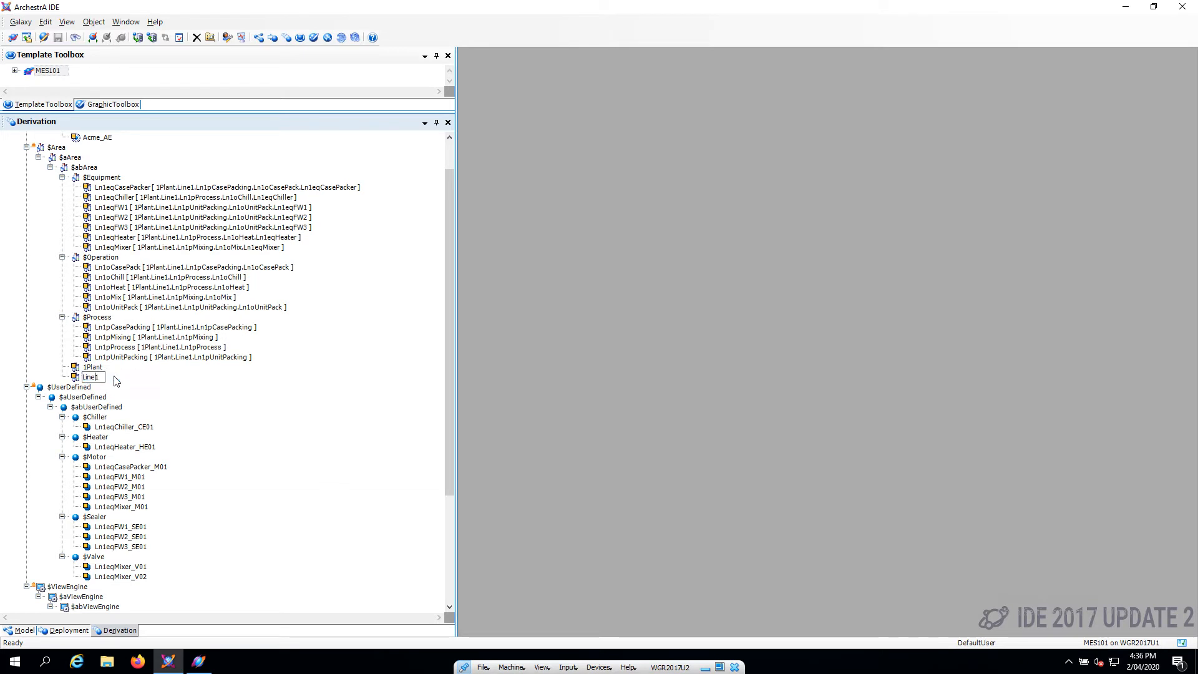
{"action": "type", "text": "2"}
{"action": "key", "text": "Return"}
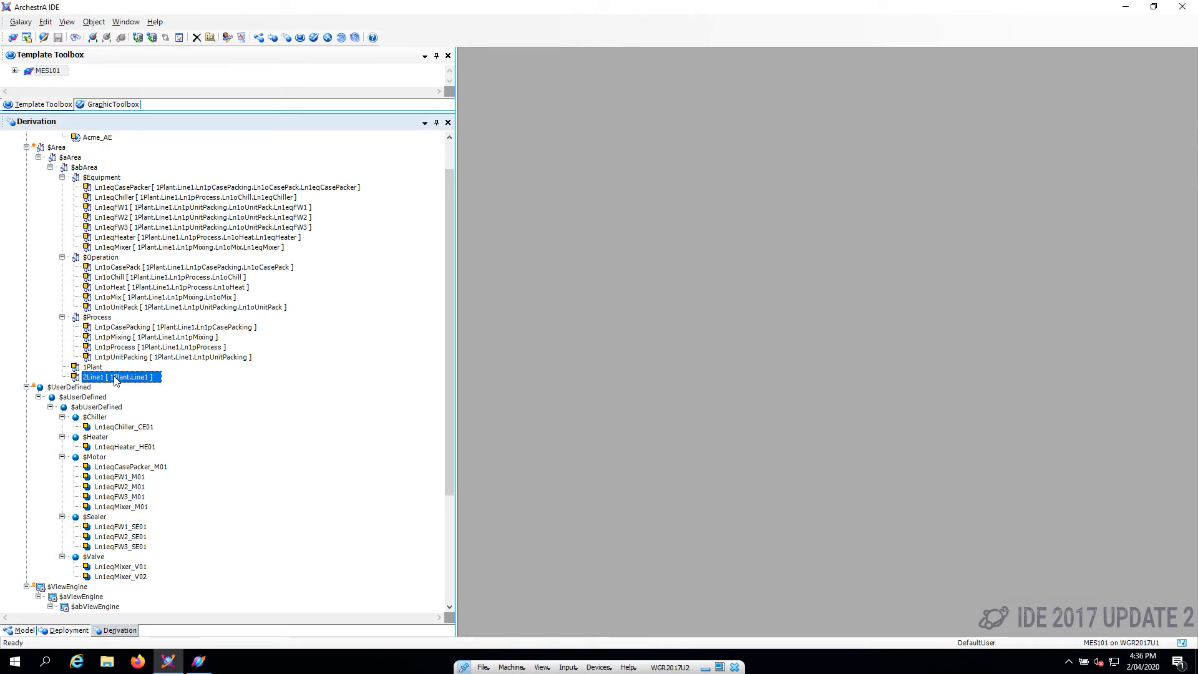
Rename the $Process template as $3Process
{"action": "left_click", "coordinate": [100, 318]}
{"action": "key", "text": "F2"}
{"action": "type", "text": "3"}
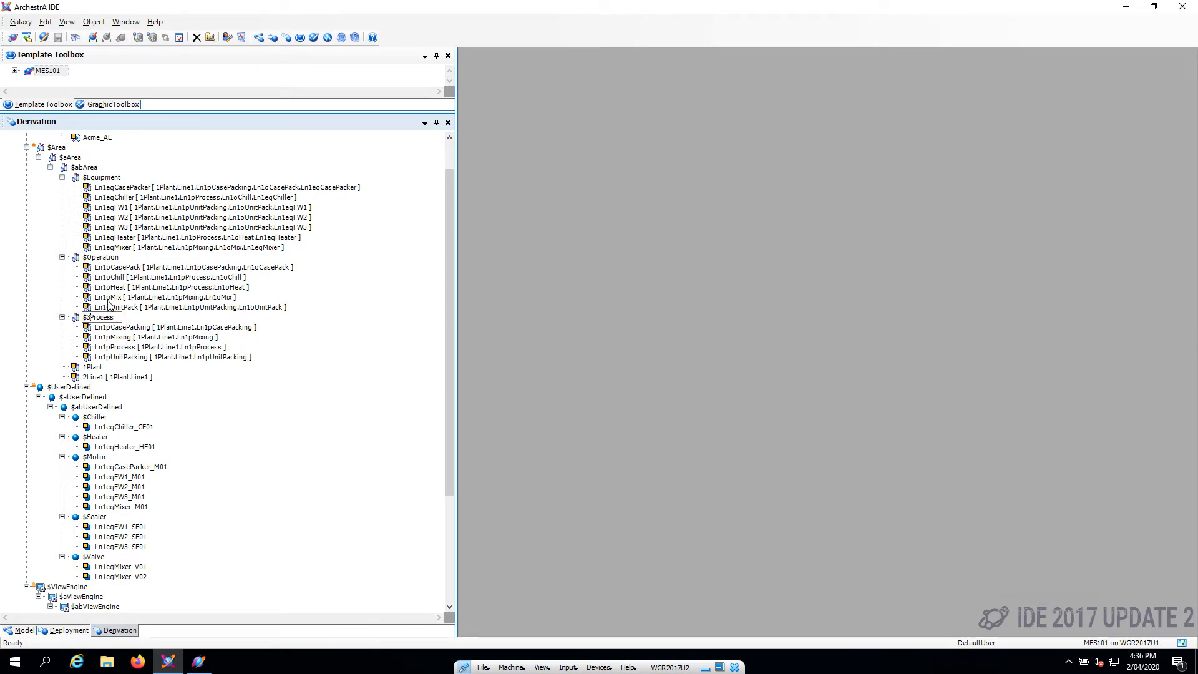
{"action": "key", "text": "Return"}
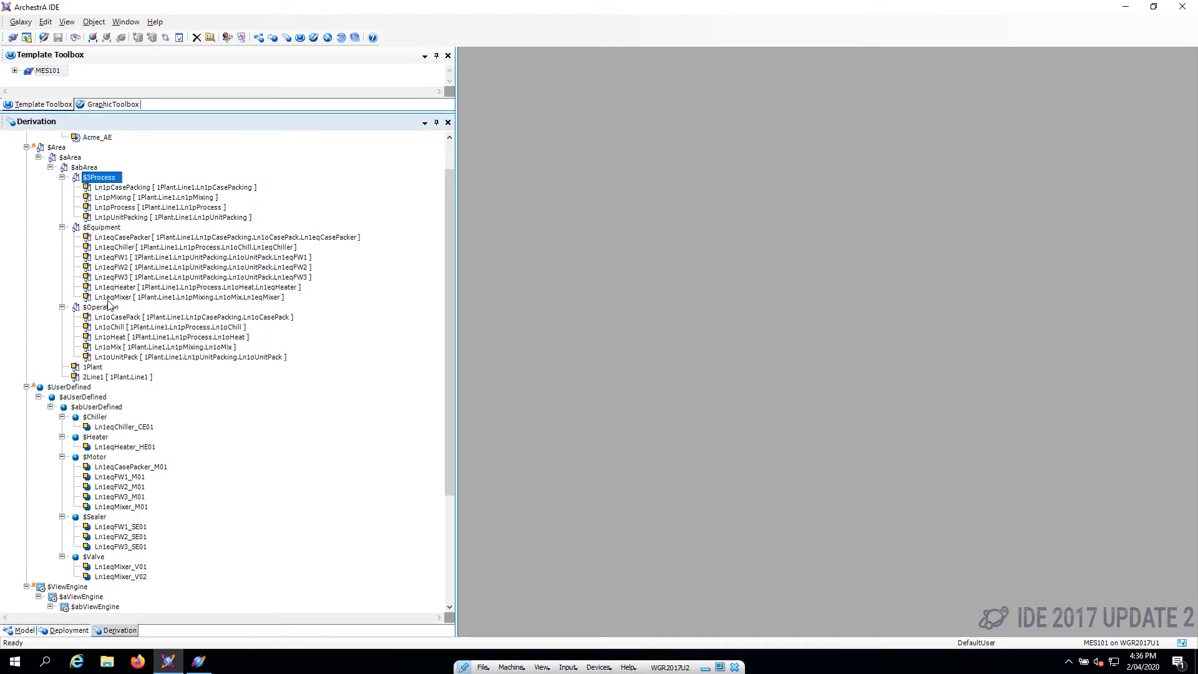
Rename the $Equipment template as $5Equipment
{"action": "left_click", "coordinate": [104, 230]}
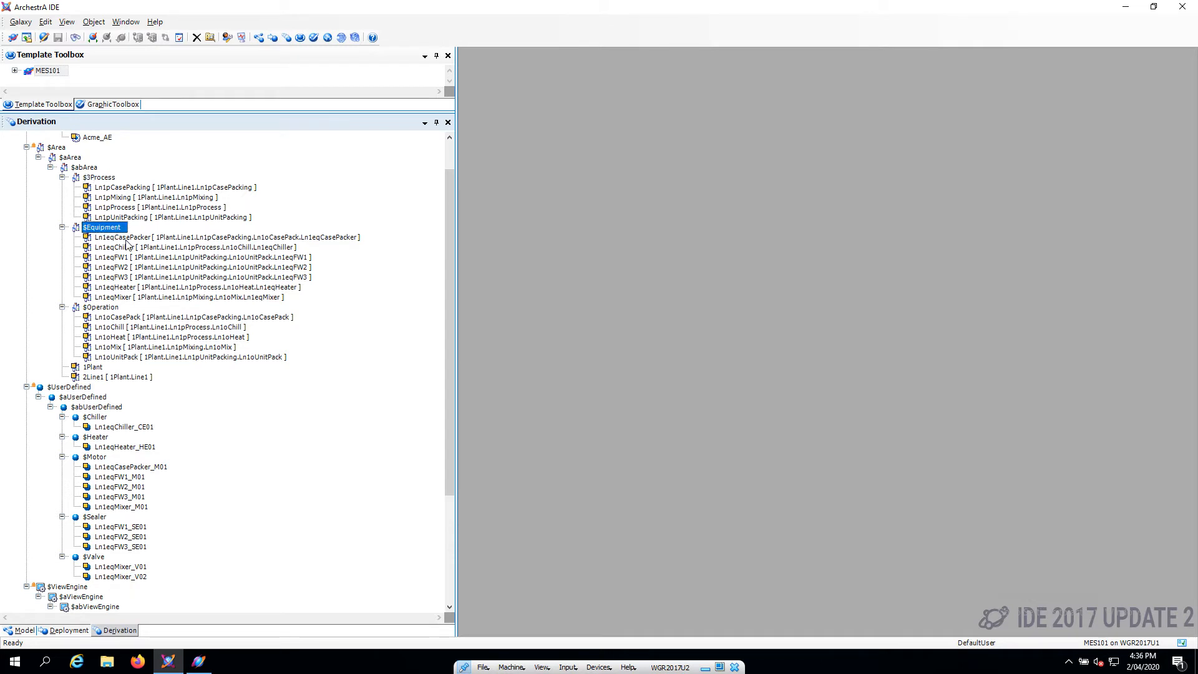
{"action": "left_click", "coordinate": [115, 228]}
{"action": "type", "text": "5"}
{"action": "key", "text": "Return"}
Rename the $Operation template as $4Operation
{"action": "left_click", "coordinate": [109, 310]}
{"action": "left_click", "coordinate": [109, 310]}
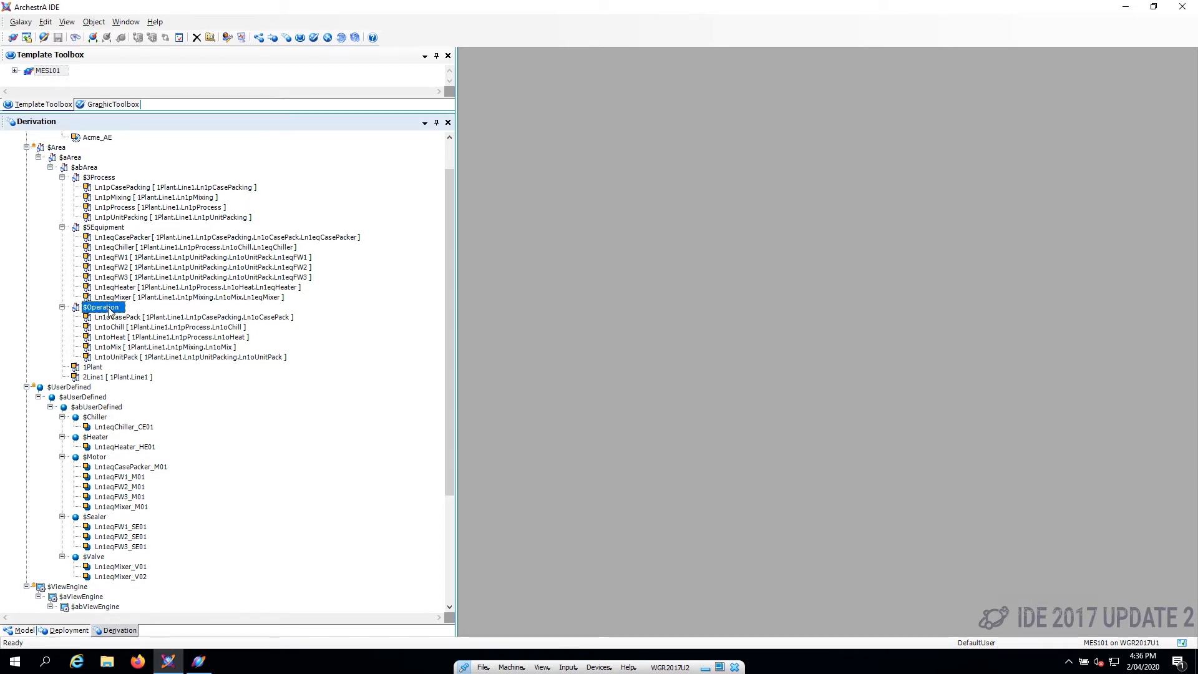
{"action": "left_click", "coordinate": [110, 307]}
{"action": "type", "text": "4"}
{"action": "key", "text": "Return"}
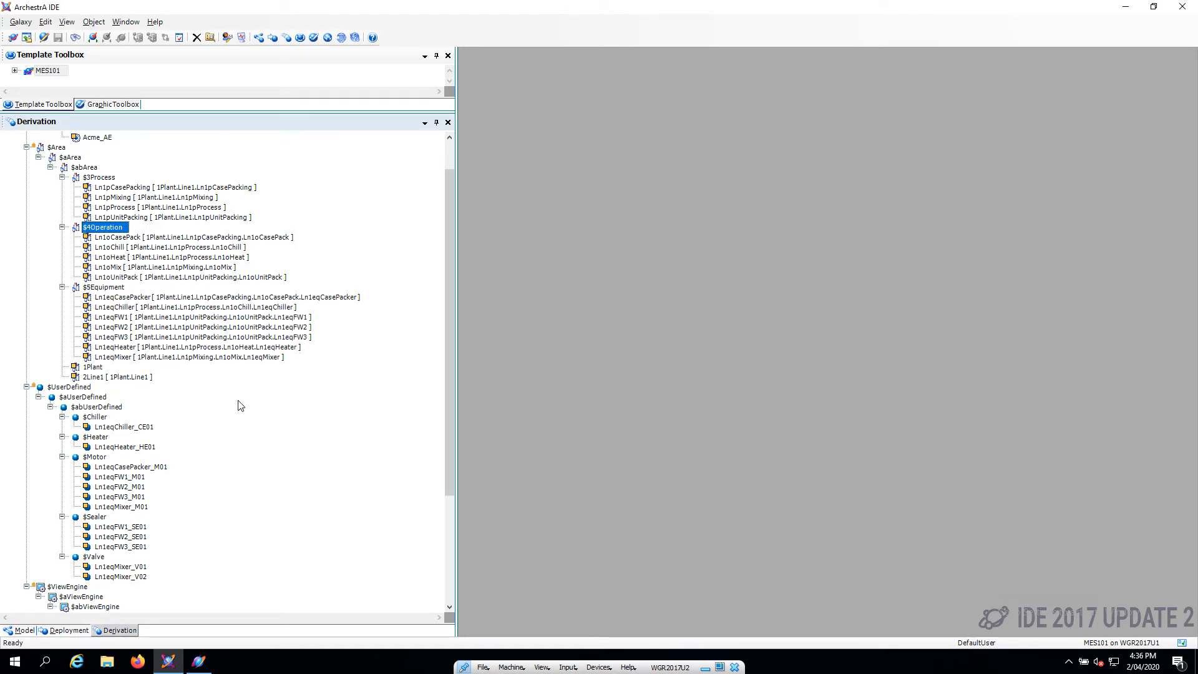
Derive a new template from $abArea and name it $9Warehouse
{"action": "left_click", "coordinate": [93, 168]}
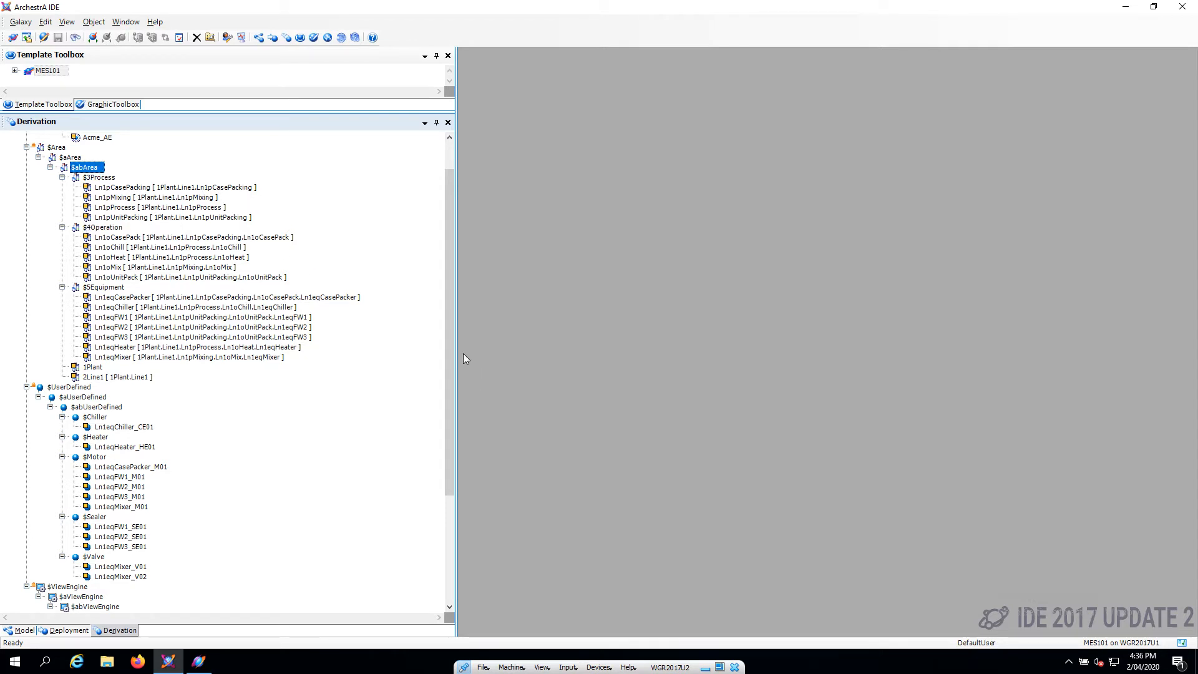
{"action": "key", "text": "ctrl+t"}
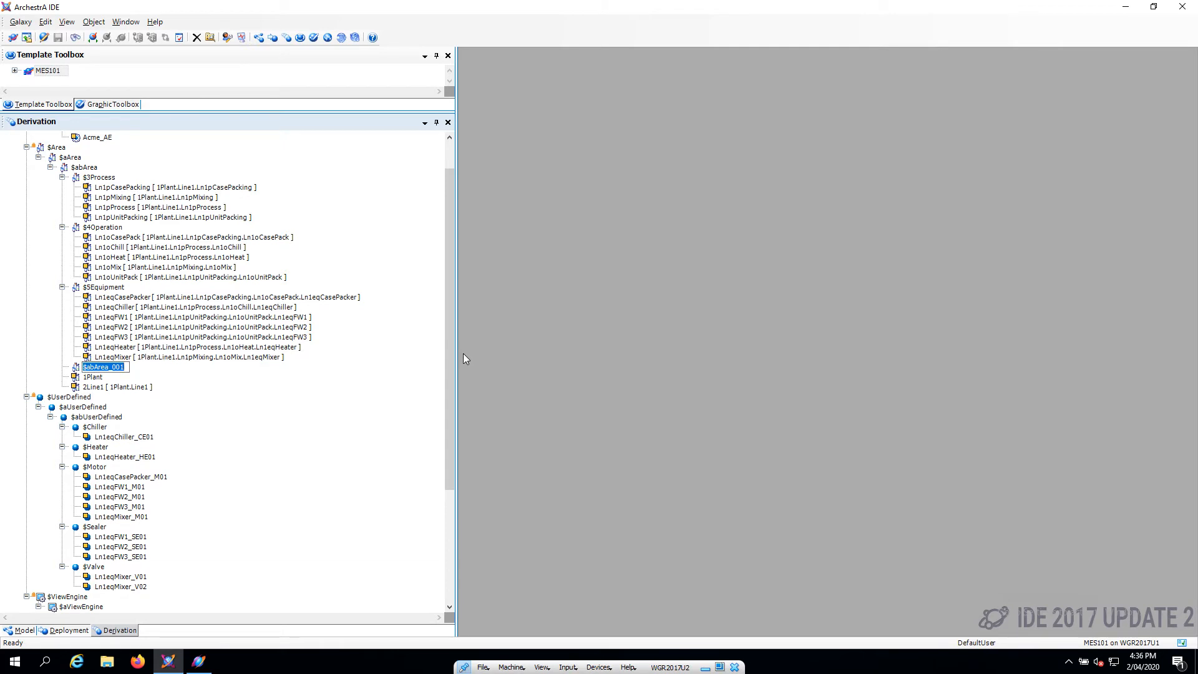
{"action": "type", "text": "$"}
{"action": "type", "text": "Warehouse"}
{"action": "key", "text": "Return"}
{"action": "left_click", "coordinate": [113, 368]}
{"action": "left_click", "coordinate": [127, 377]}
{"action": "key", "text": "ctrl+shift+t"}
{"action": "key", "text": "Return"}
{"action": "right_click", "coordinate": [115, 377]}
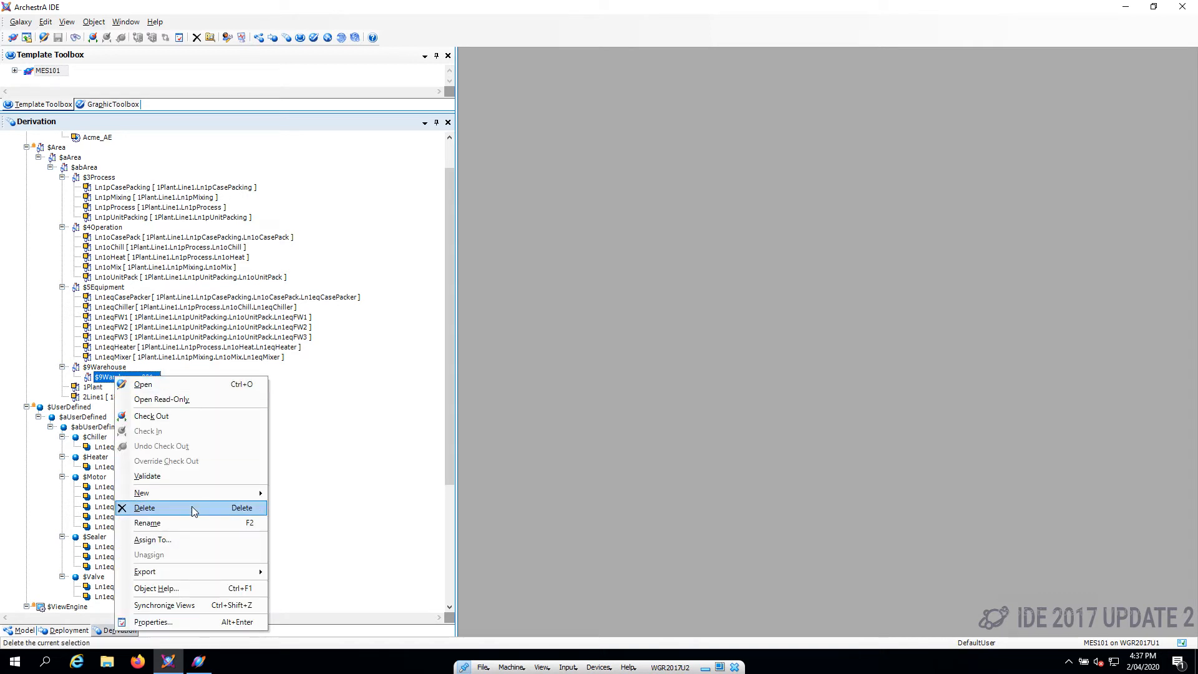
{"action": "left_click", "coordinate": [192, 506]}
{"action": "left_click", "coordinate": [637, 393]}
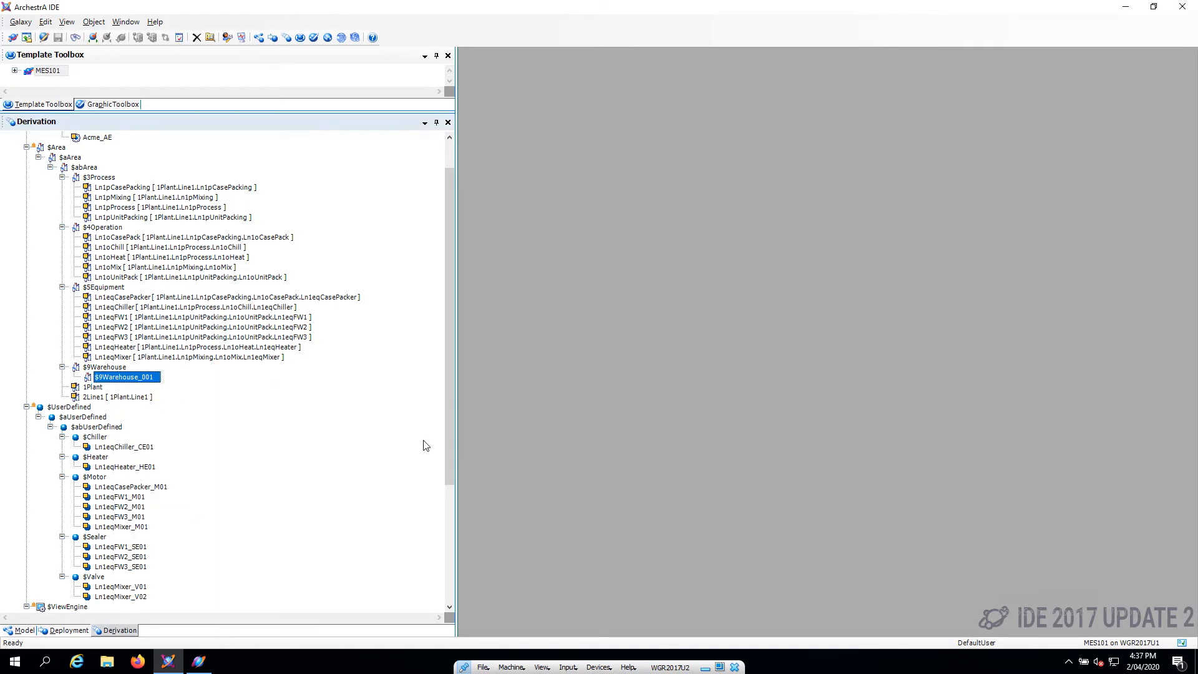
Create two instances of the $9Warehouse template, named RGW and WIP
{"action": "key", "text": "ctrl+n"}
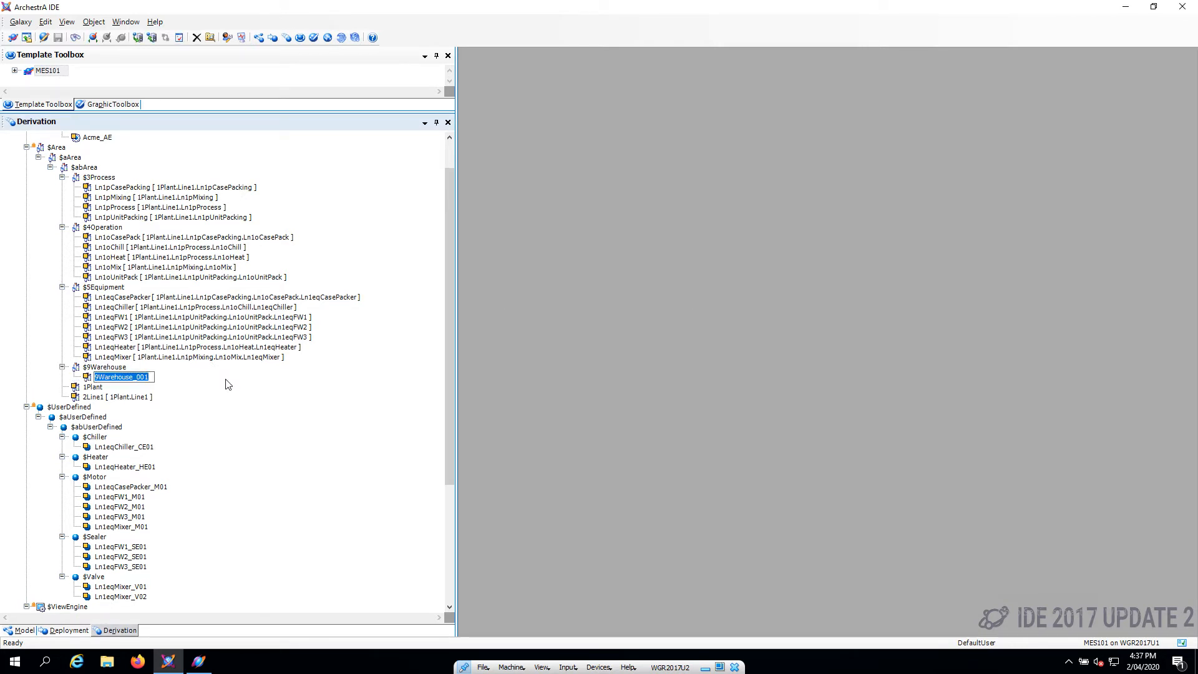
{"action": "type", "text": "RGW"}
{"action": "key", "text": "Return"}
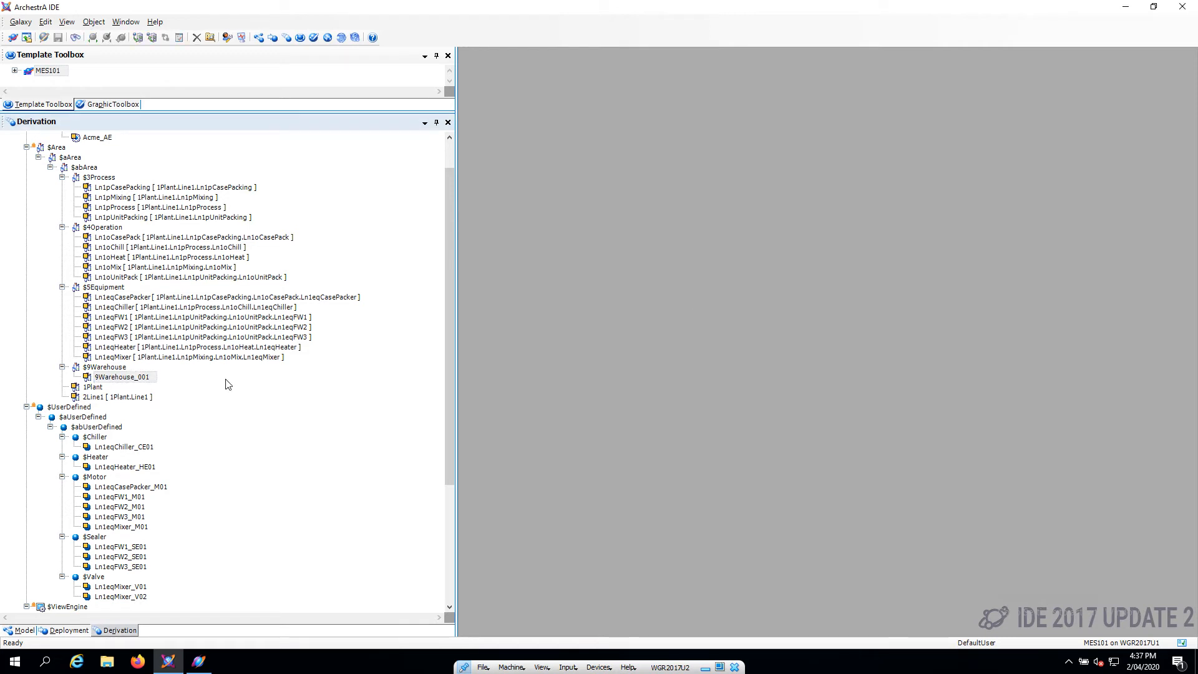
{"action": "key", "text": "Up"}
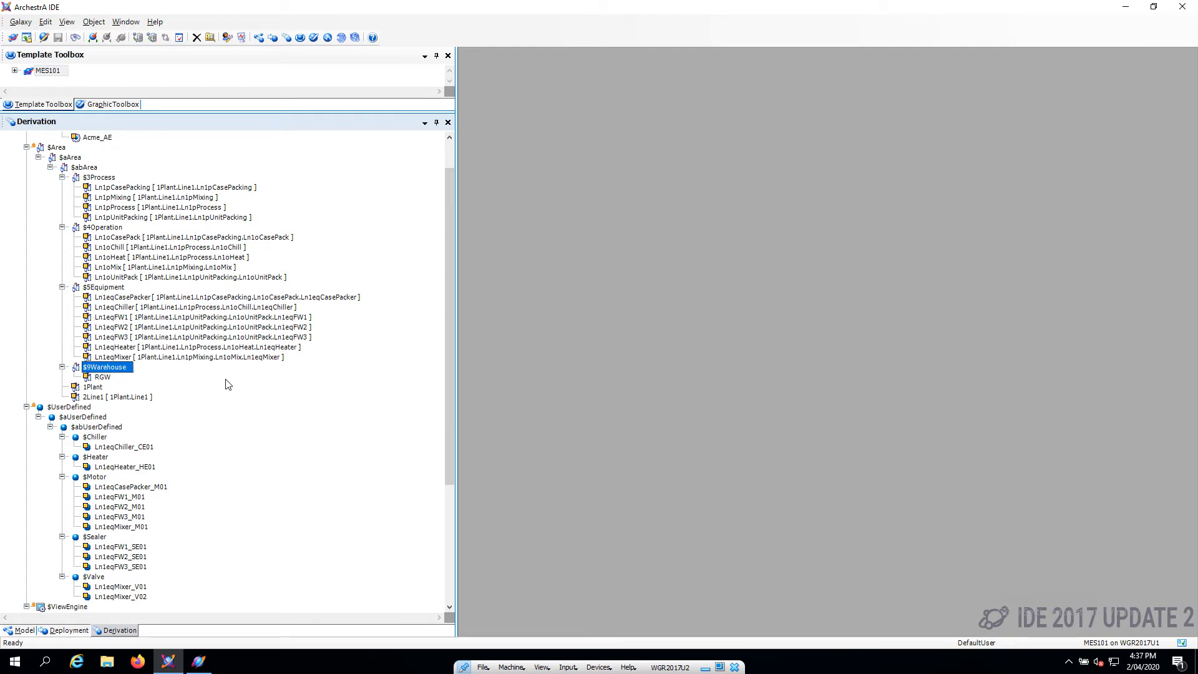
{"action": "key", "text": "ctrl+n"}
{"action": "type", "text": "WIP"}
{"action": "key", "text": "Return"}
Create another instance of the $9Warehouse template and name it FGW
{"action": "key", "text": "Up"}
{"action": "key", "text": "Up"}
{"action": "key", "text": "ctrl+n"}
{"action": "type", "text": "FGW"}
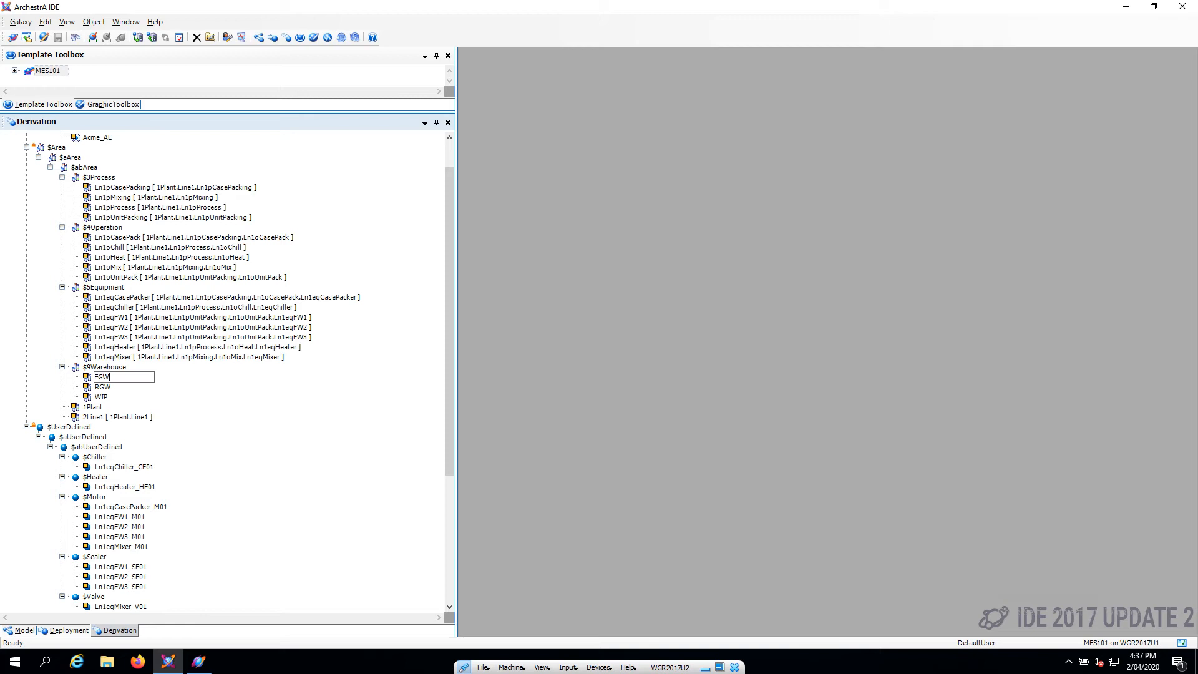
{"action": "key", "text": "Return"}
Assign the RGW, WIP and FGW warehouse instances to the 1Plant area
{"action": "left_click_drag", "start_coordinate": [103, 387], "coordinate": [104, 407]}
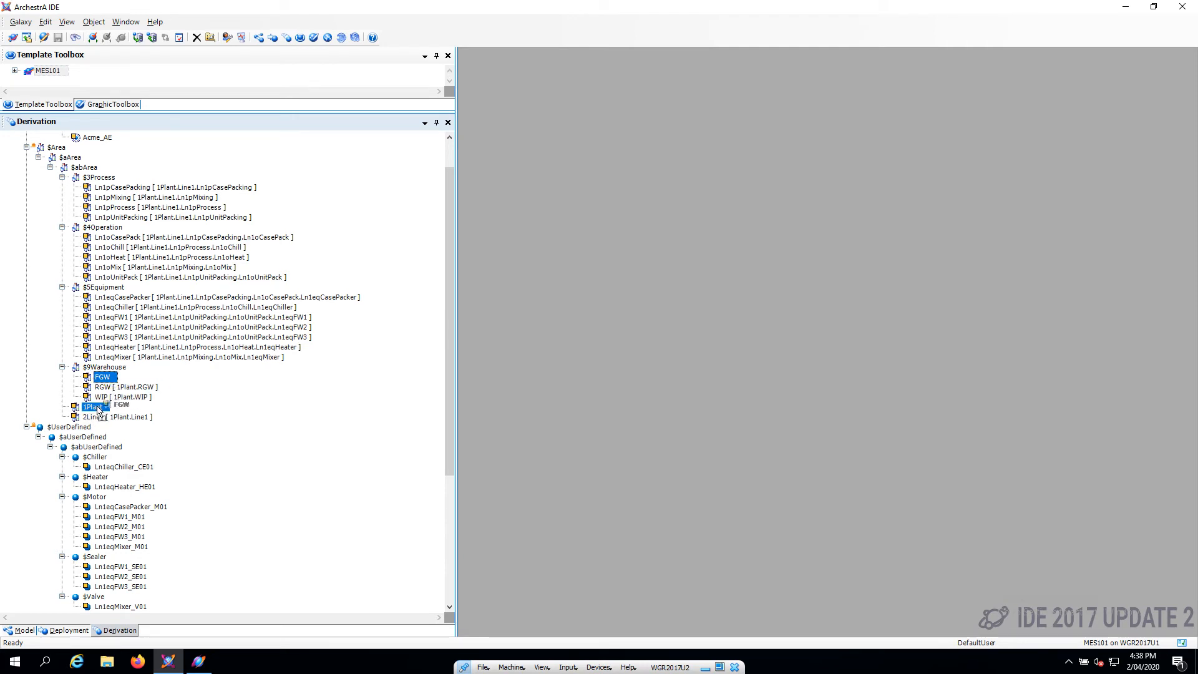
{"action": "left_click", "coordinate": [138, 389]}
{"action": "left_click", "coordinate": [138, 398]}
{"action": "left_click", "coordinate": [138, 377]}
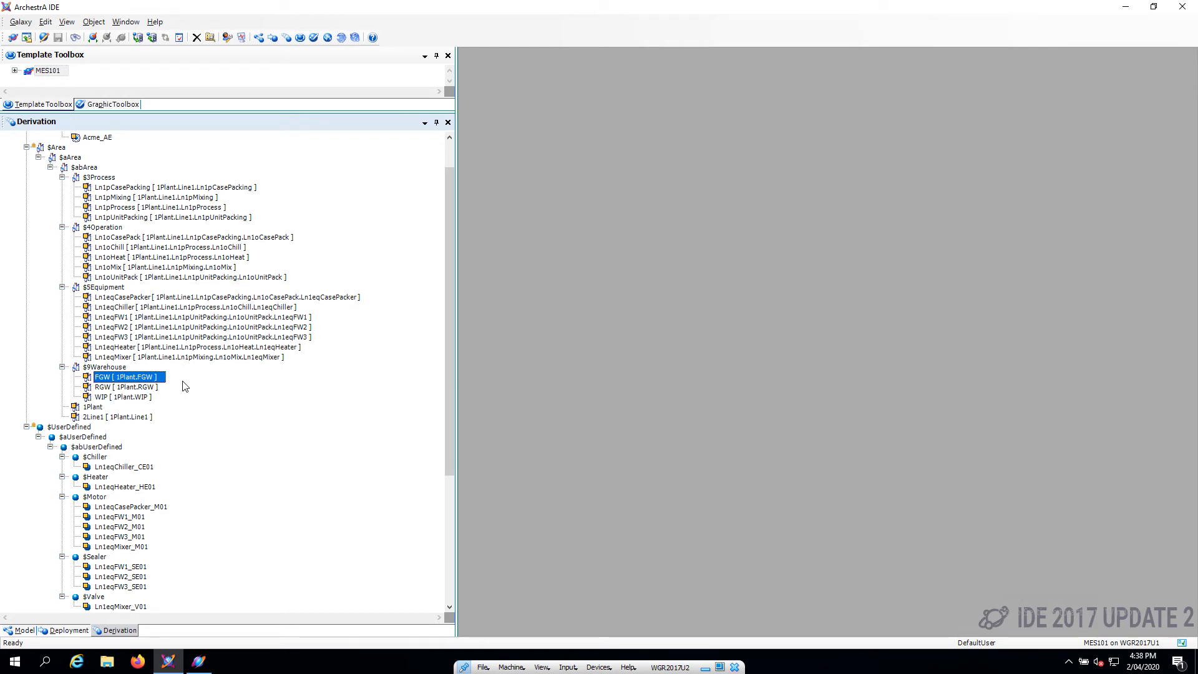
Change the tagname of the FGW instance to FinishedGoodsWarehouse
{"action": "key", "text": "F2"}
{"action": "key", "text": "Home"}
{"action": "key", "text": "shift+Home"}
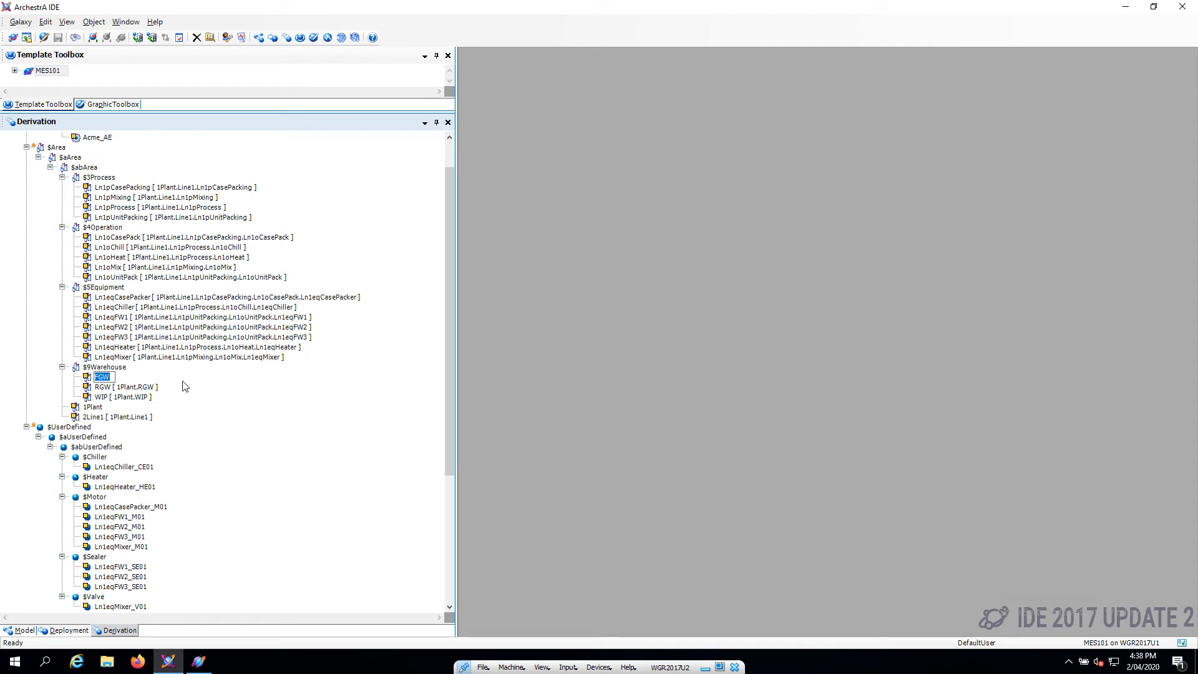
{"action": "type", "text": "FinishedGood"}
{"action": "type", "text": "sWQ"}
{"action": "type", "text": "rehouse"}
{"action": "key", "text": "Return"}
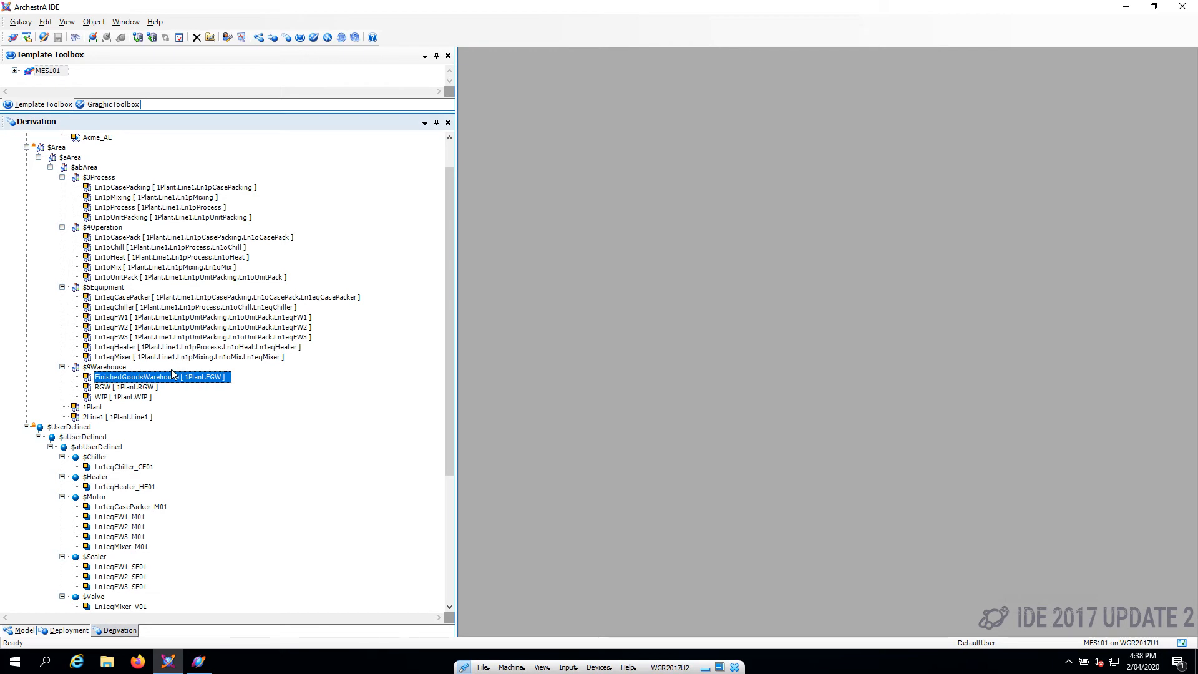
{"action": "key", "text": "Down"}
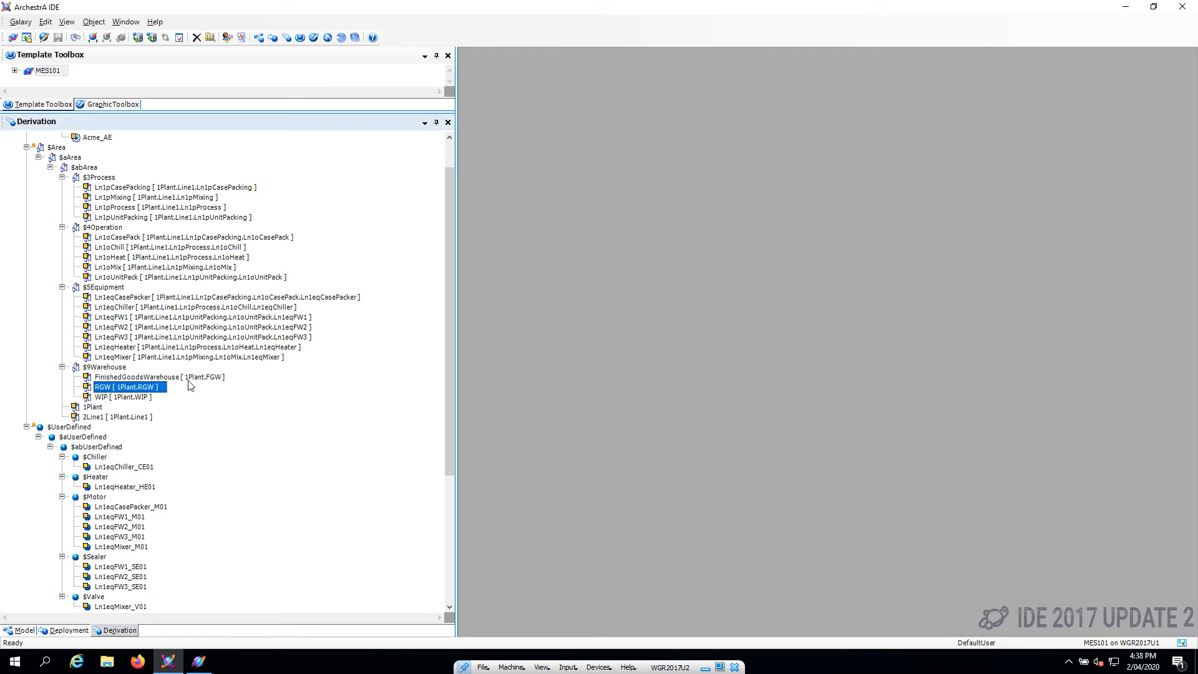
{"action": "right_click", "coordinate": [158, 389]}
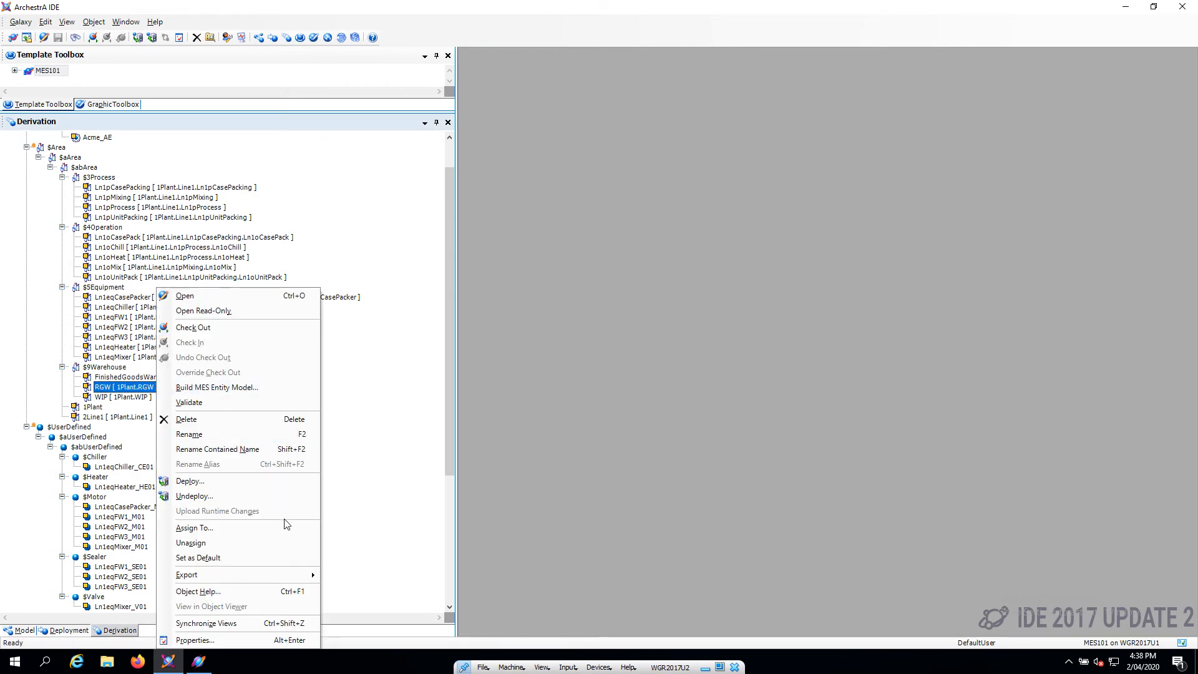
{"action": "left_click", "coordinate": [272, 449]}
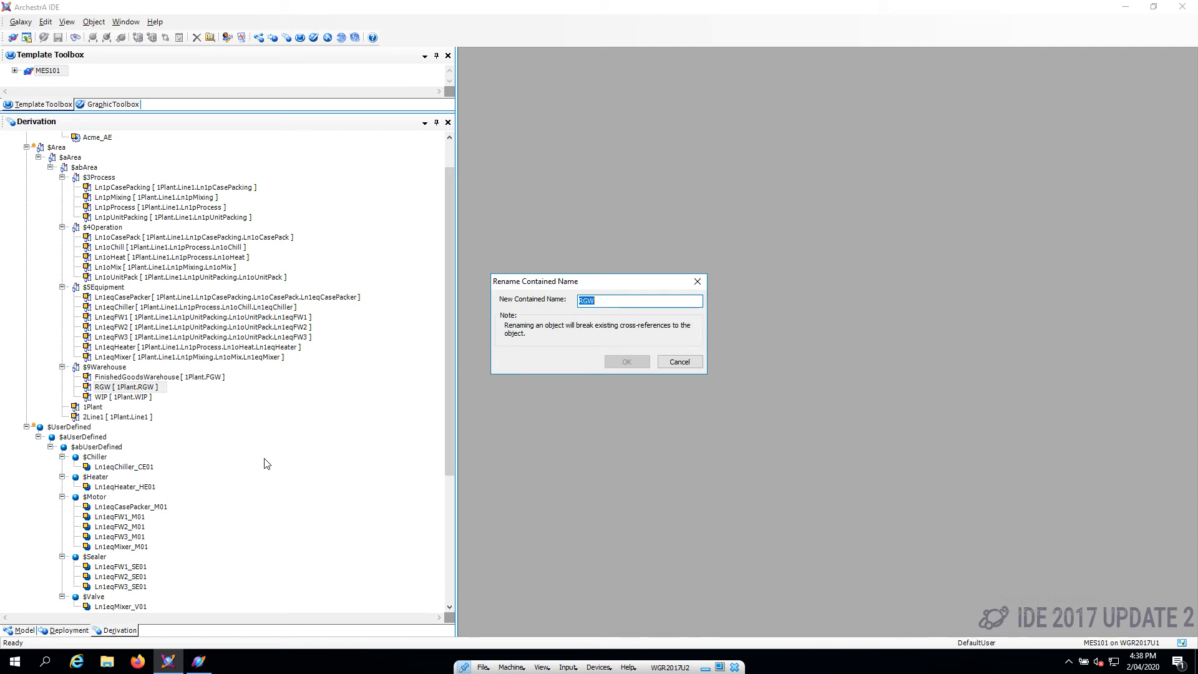
{"action": "key", "text": "Escape"}
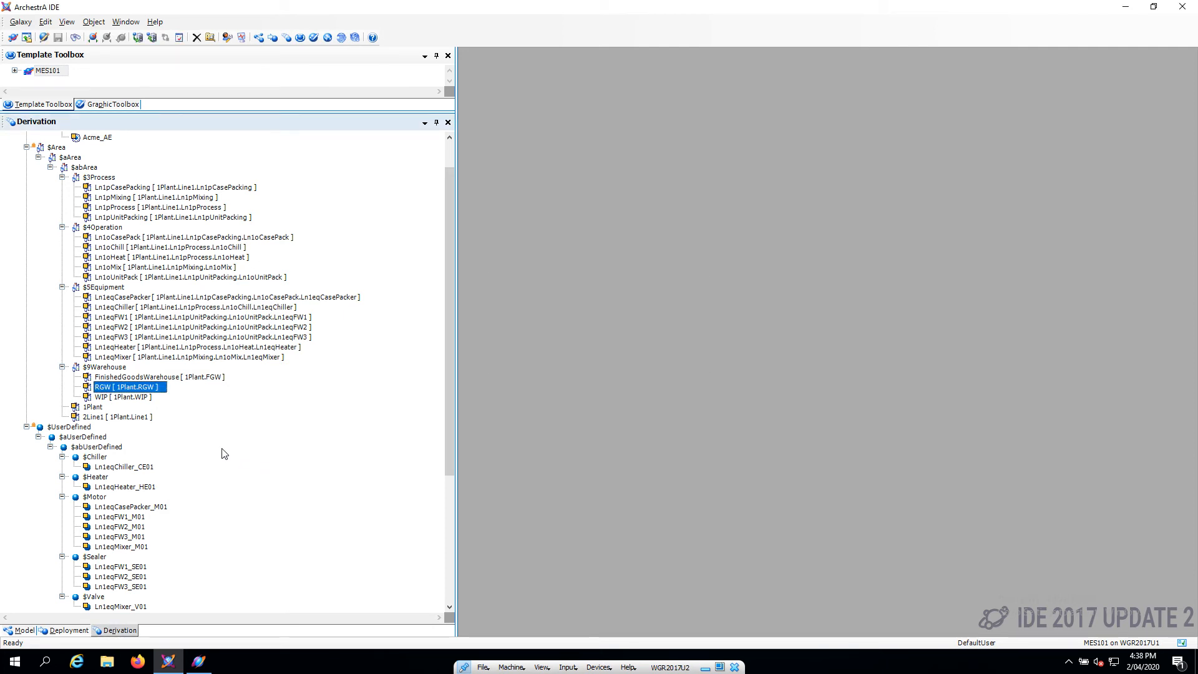
Change the tagname of the FinishedGoodsWarehouse instance under $9Warehouse back to FGW
{"action": "left_click", "coordinate": [161, 382]}
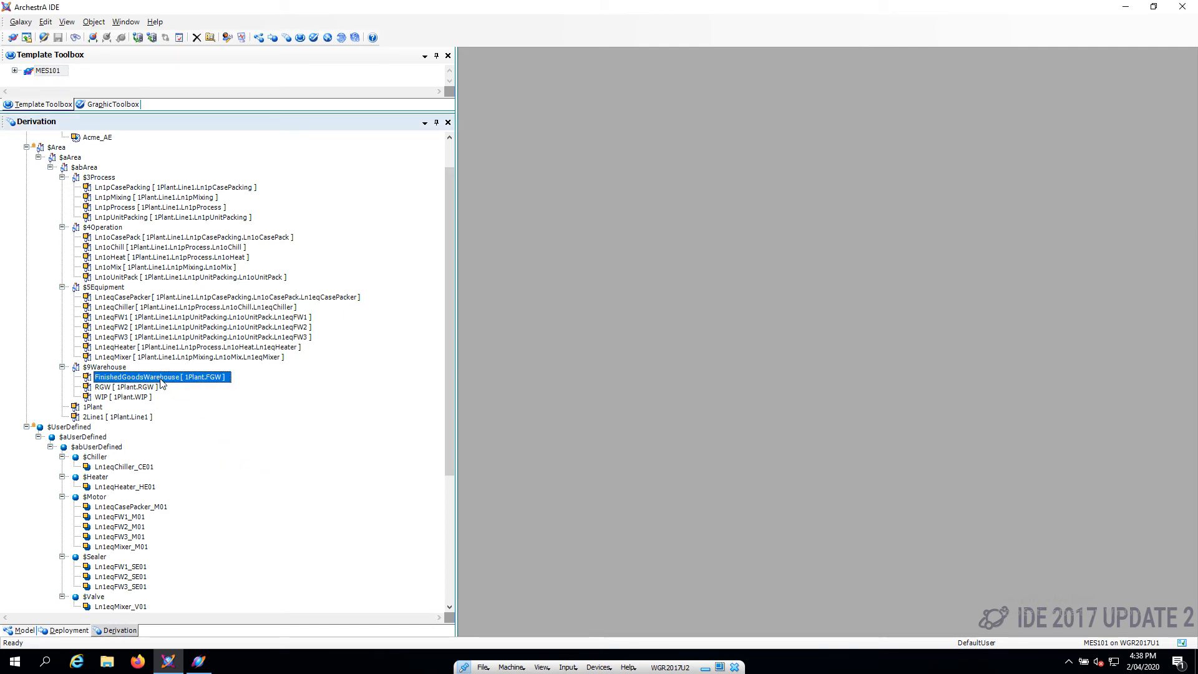
{"action": "left_click", "coordinate": [161, 382]}
{"action": "type", "text": "FGW"}
{"action": "key", "text": "Return"}
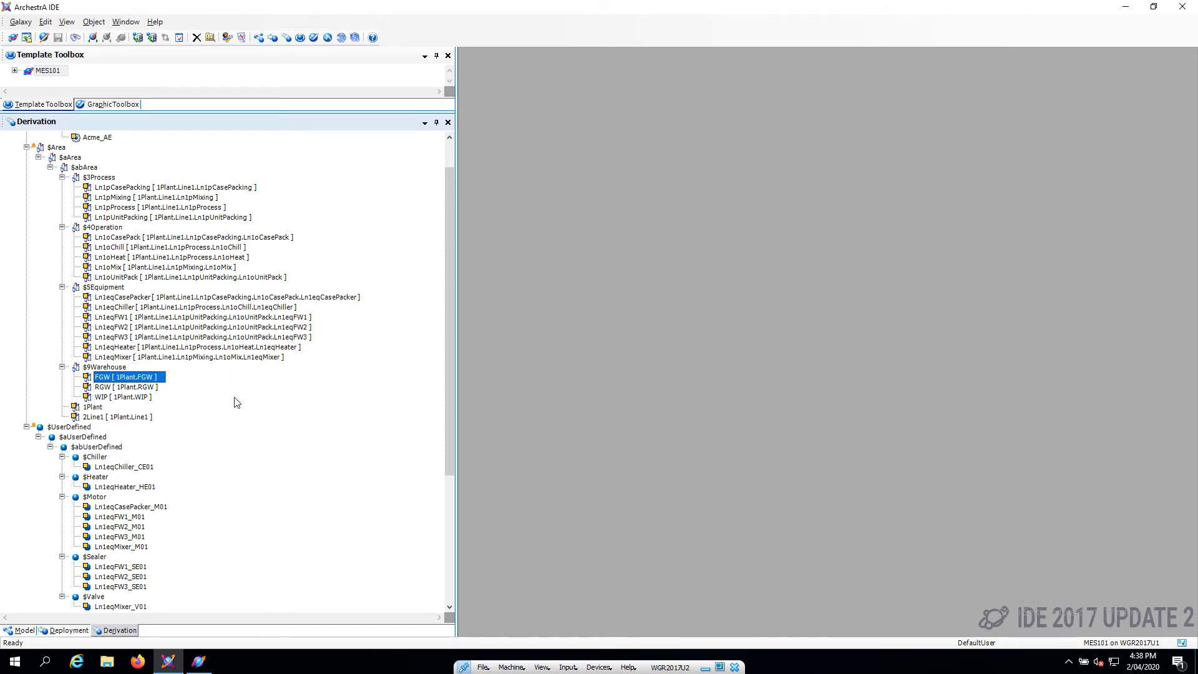
Set the contained name of the FGW warehouse instance to FinshedGoodsWarehouse
{"action": "key", "text": "shift+F2"}
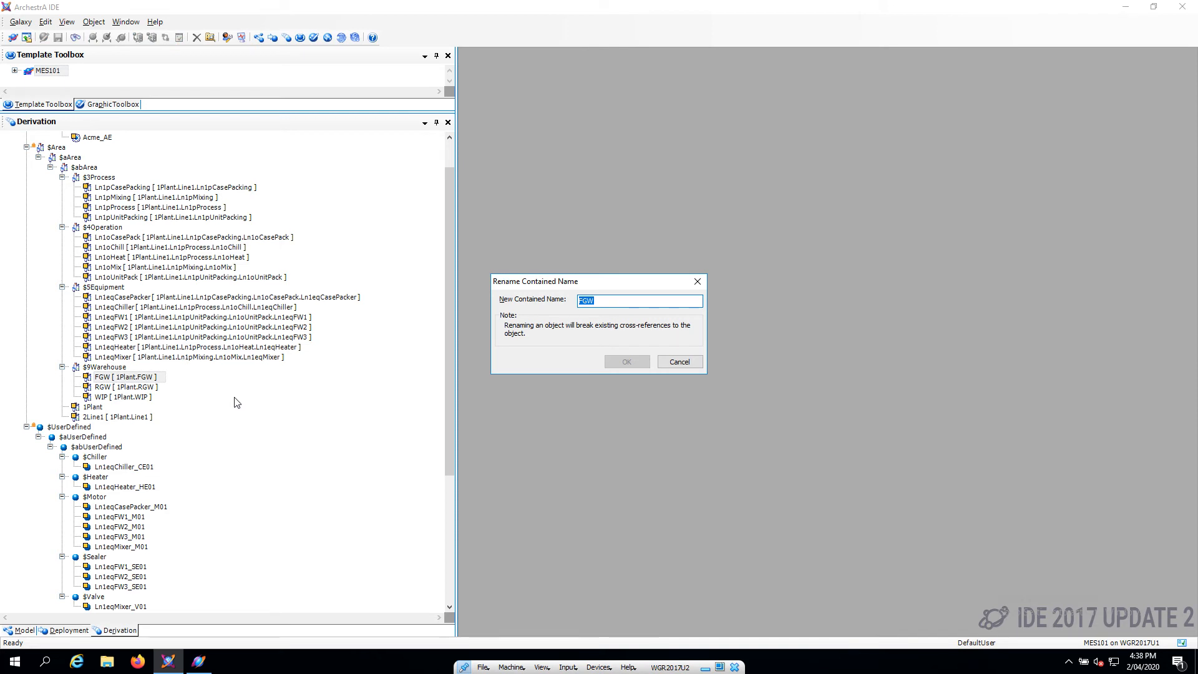
{"action": "type", "text": "Fina"}
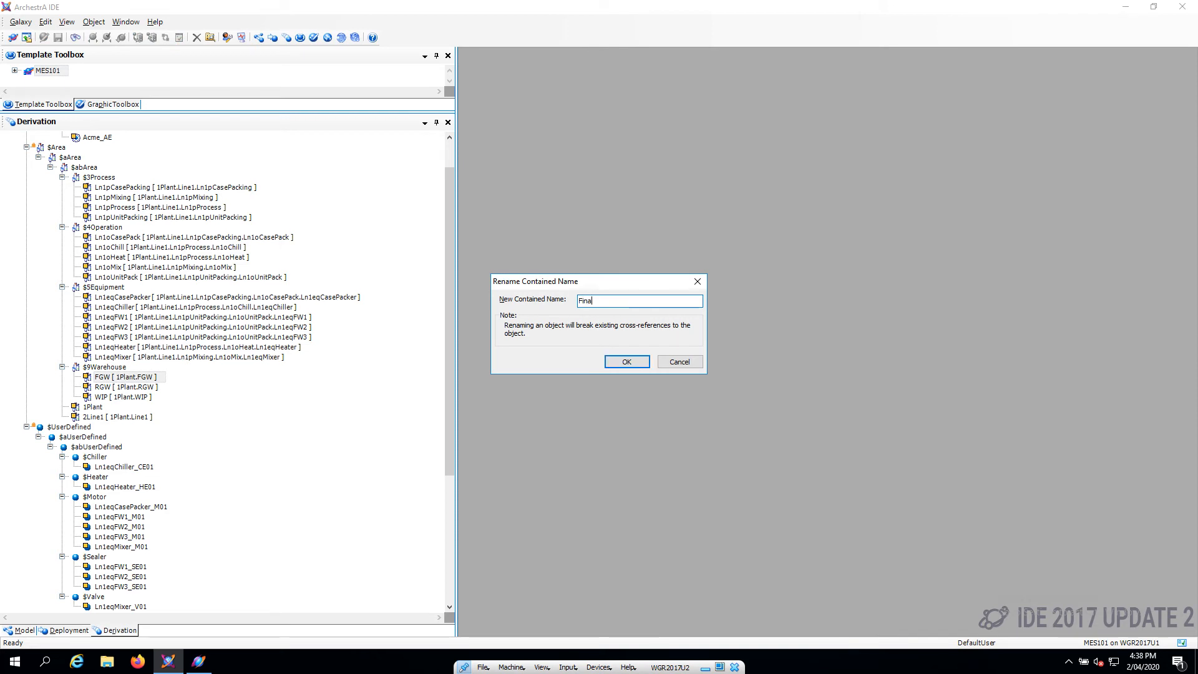
{"action": "type", "text": "shedGoodsWarej"}
{"action": "key", "text": "BackSpace"}
{"action": "type", "text": "house"}
{"action": "key", "text": "Return"}
Set the contained name of the RGW warehouse instance to RawGoodsWarehouse
{"action": "key", "text": "Down"}
{"action": "key", "text": "ctrl+shift+r"}
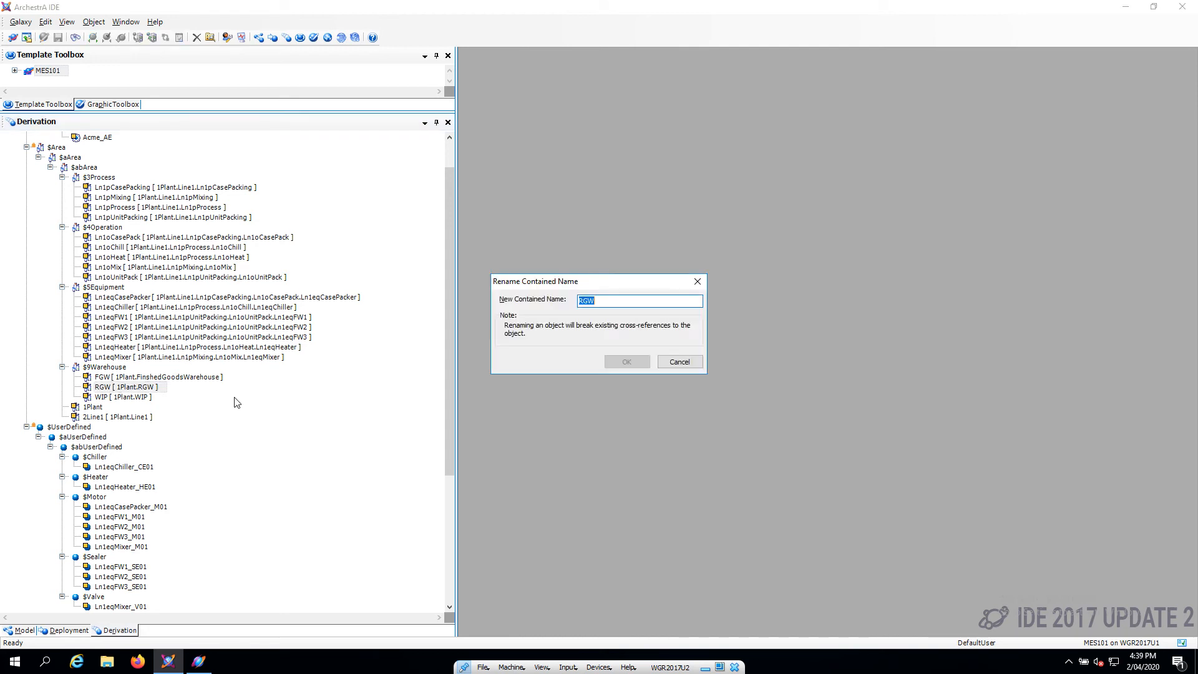
{"action": "type", "text": "RawG"}
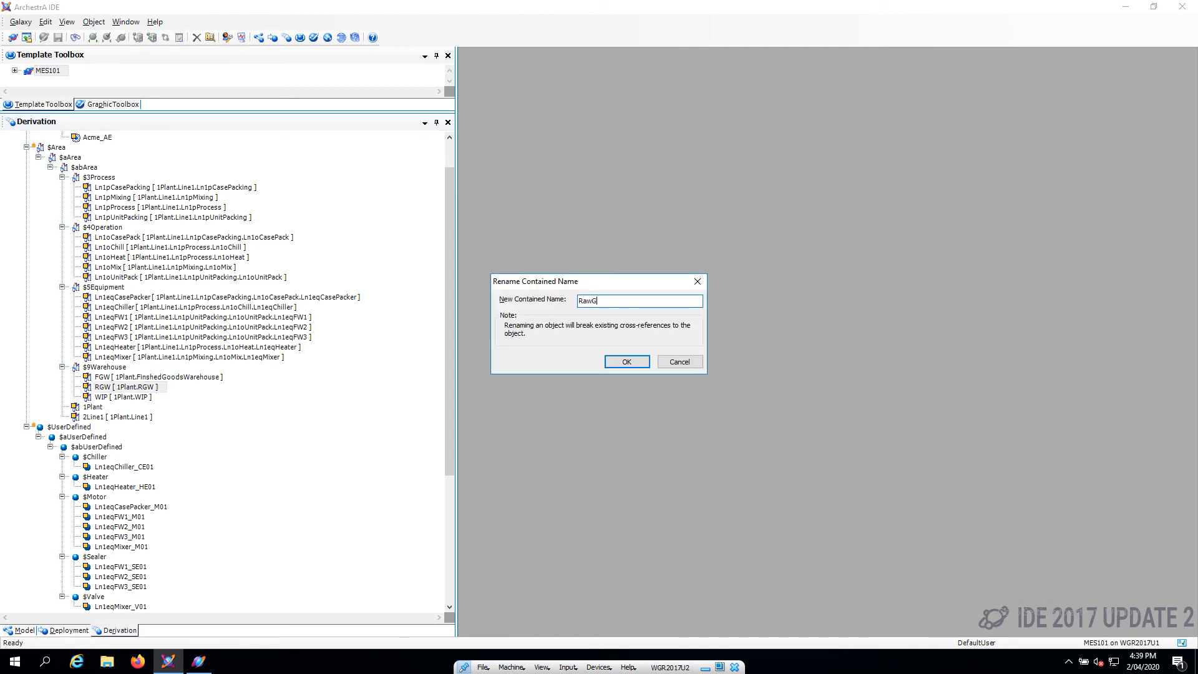
{"action": "type", "text": "oodsWarehouse"}
{"action": "key", "text": "Return"}
Set the contained name of the WIP warehouse instance to WorkInProgress
{"action": "key", "text": "Down"}
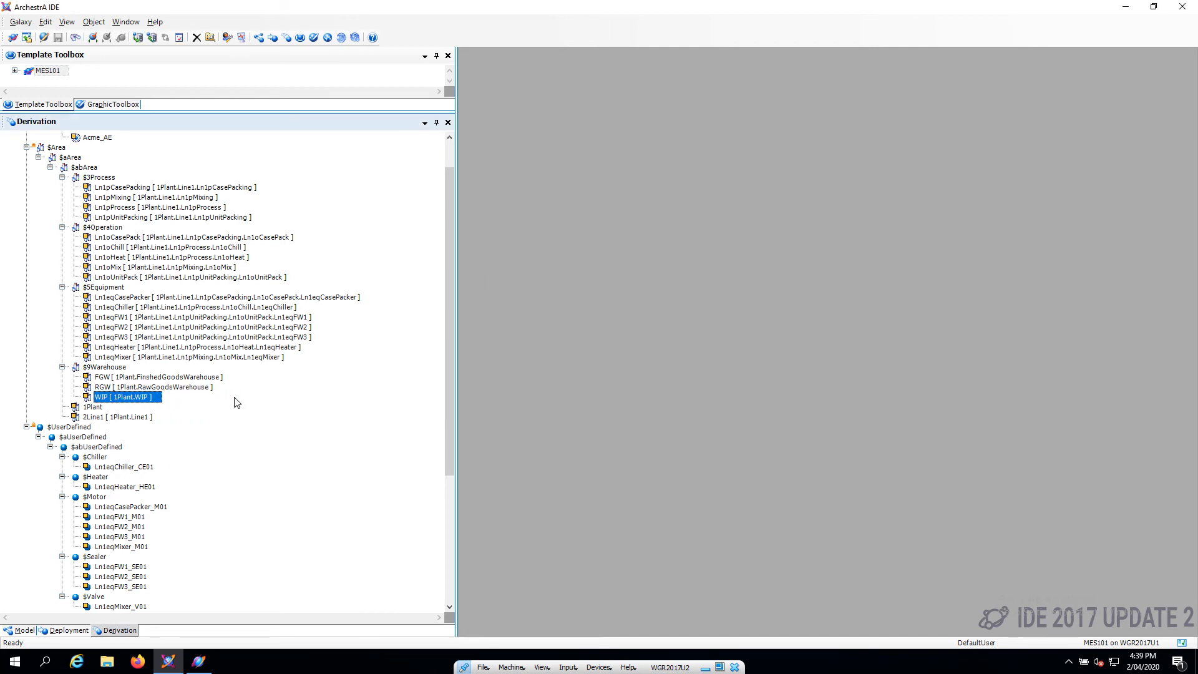
{"action": "key", "text": "F2"}
{"action": "key", "text": "Escape"}
{"action": "key", "text": "shift+F2"}
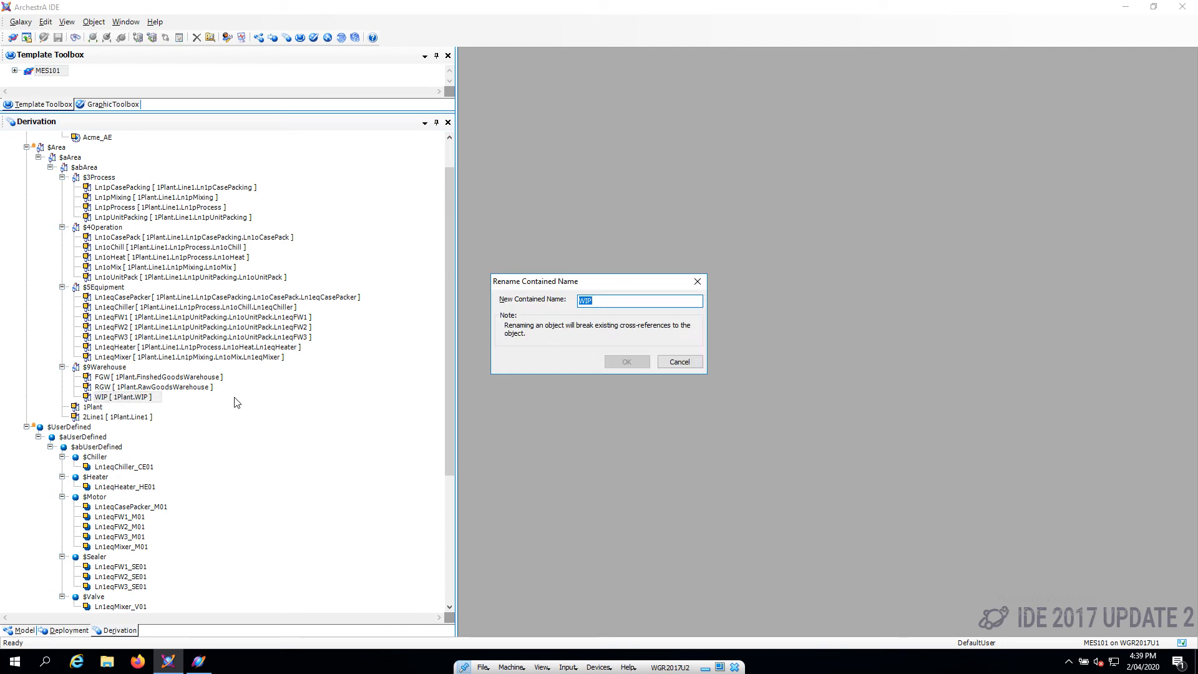
{"action": "type", "text": "WorkInPr"}
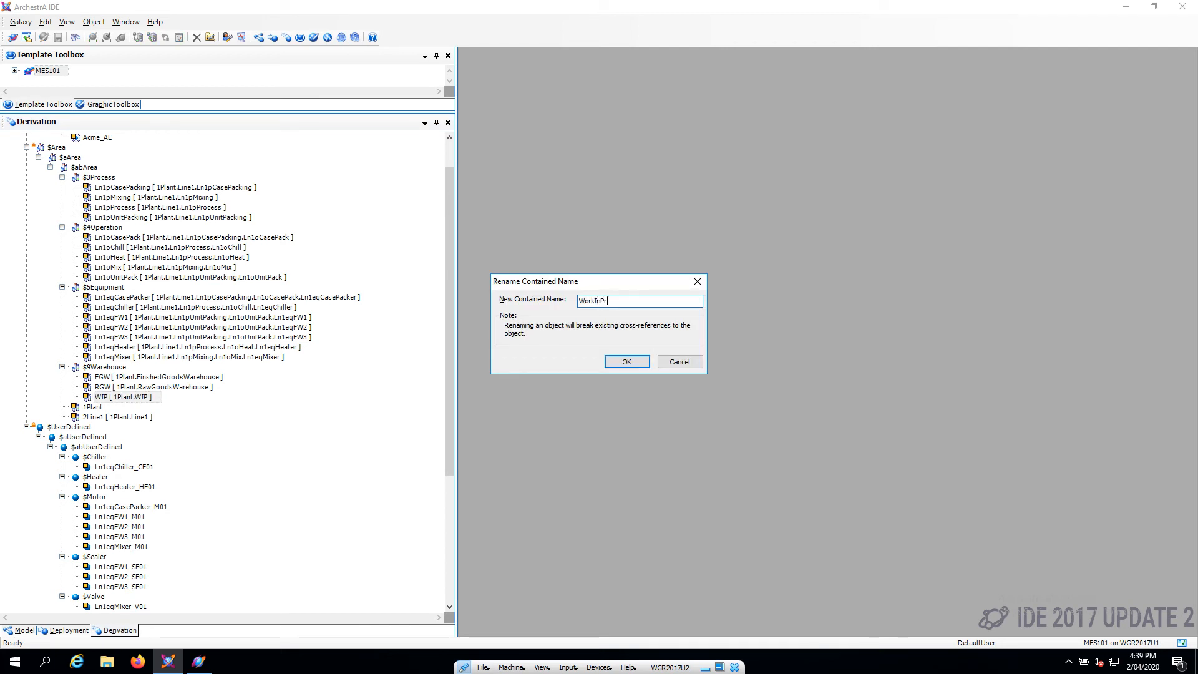
{"action": "type", "text": "ogress"}
{"action": "key", "text": "Return"}
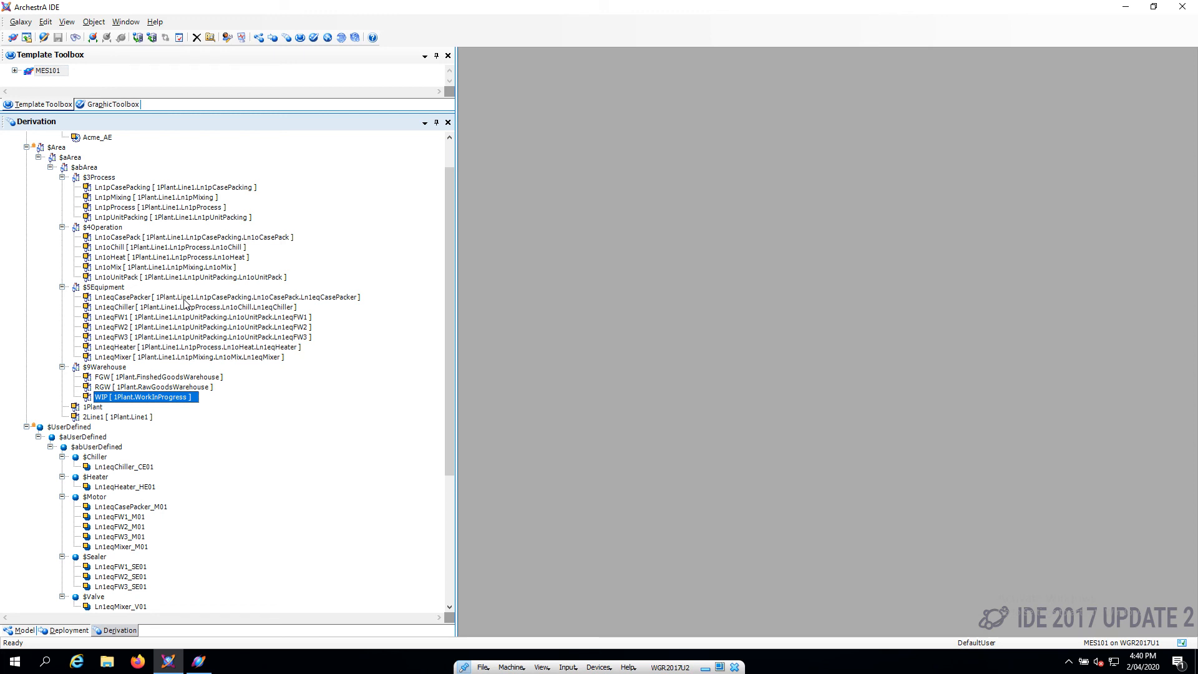
Rename the 1Plant area instance to Plant, without its number prefix
{"action": "left_click", "coordinate": [96, 409]}
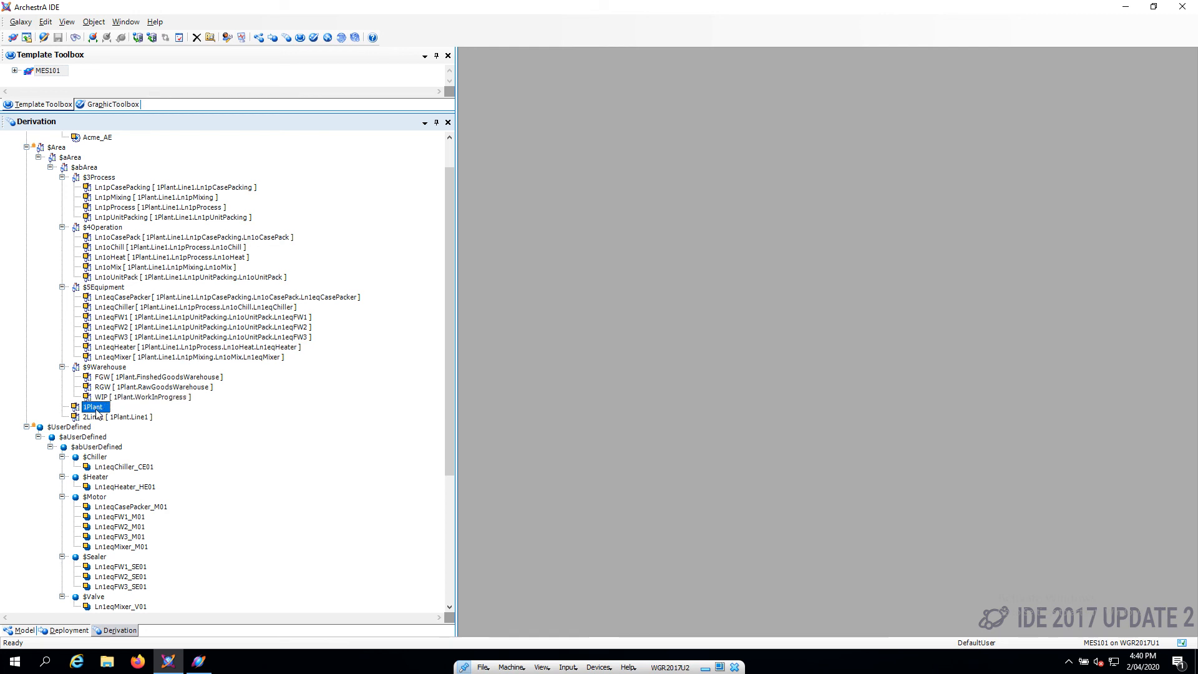
{"action": "left_click", "coordinate": [96, 410]}
{"action": "type", "text": "Plant"}
Remove the number prefix from the 2Line1 area instance so its tagname is Line1
{"action": "left_click", "coordinate": [94, 417]}
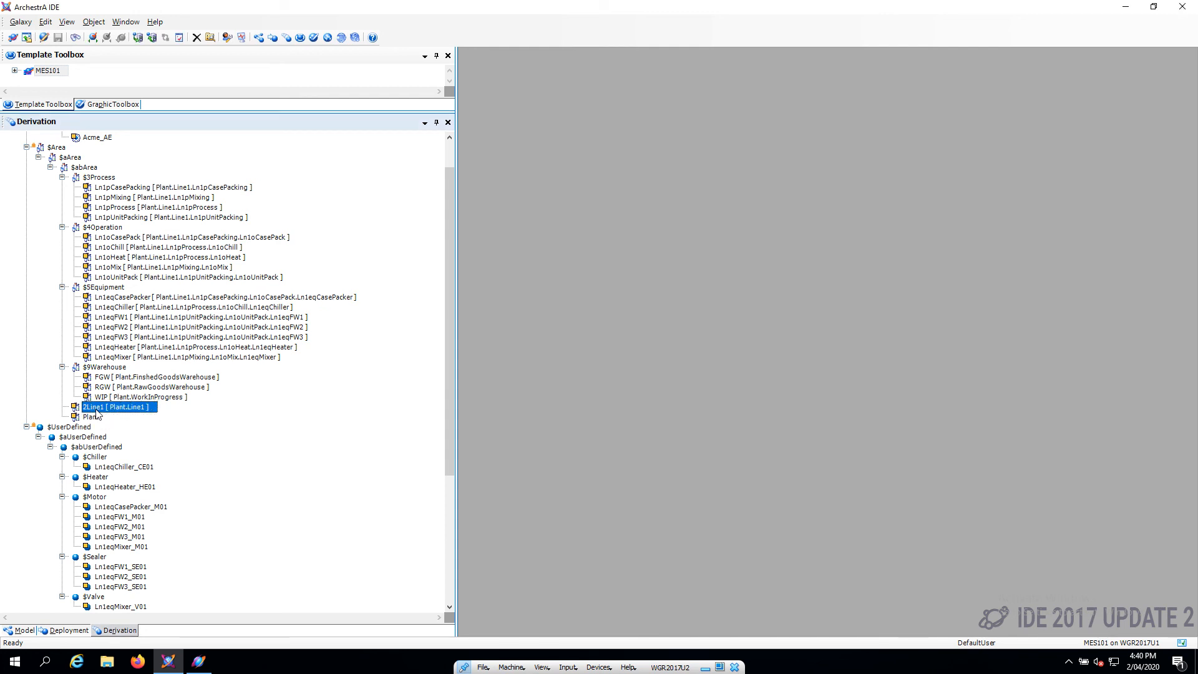
{"action": "left_click", "coordinate": [96, 406]}
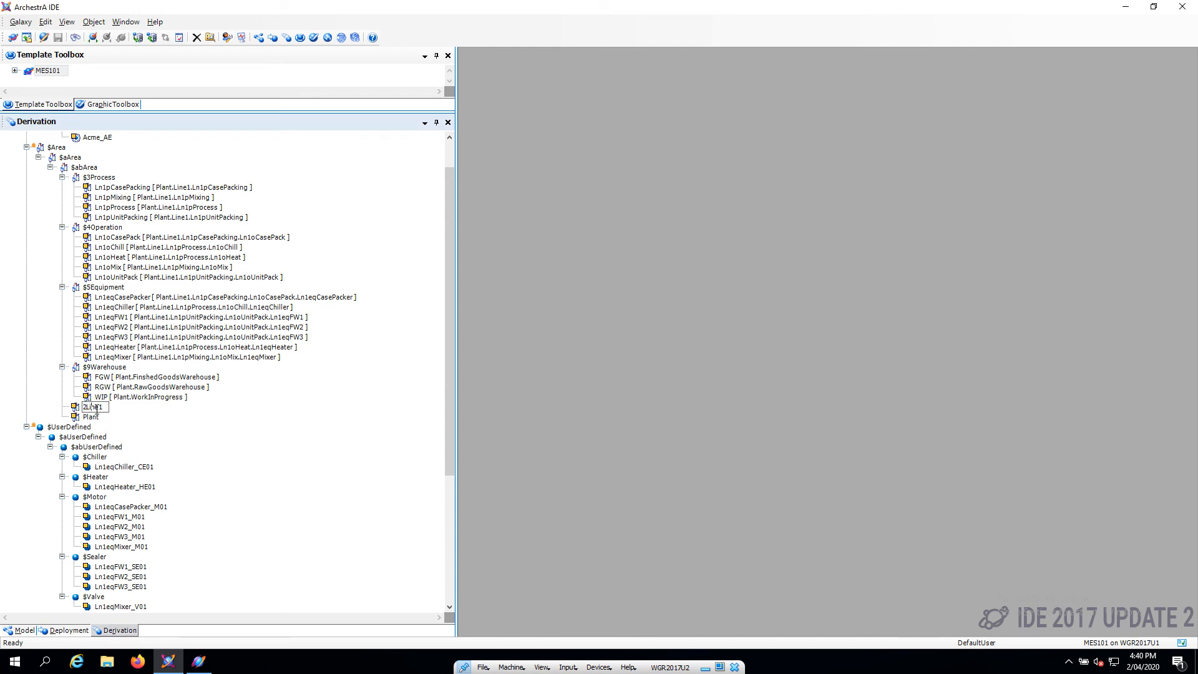
{"action": "key", "text": "BackSpace"}
{"action": "key", "text": "Return"}
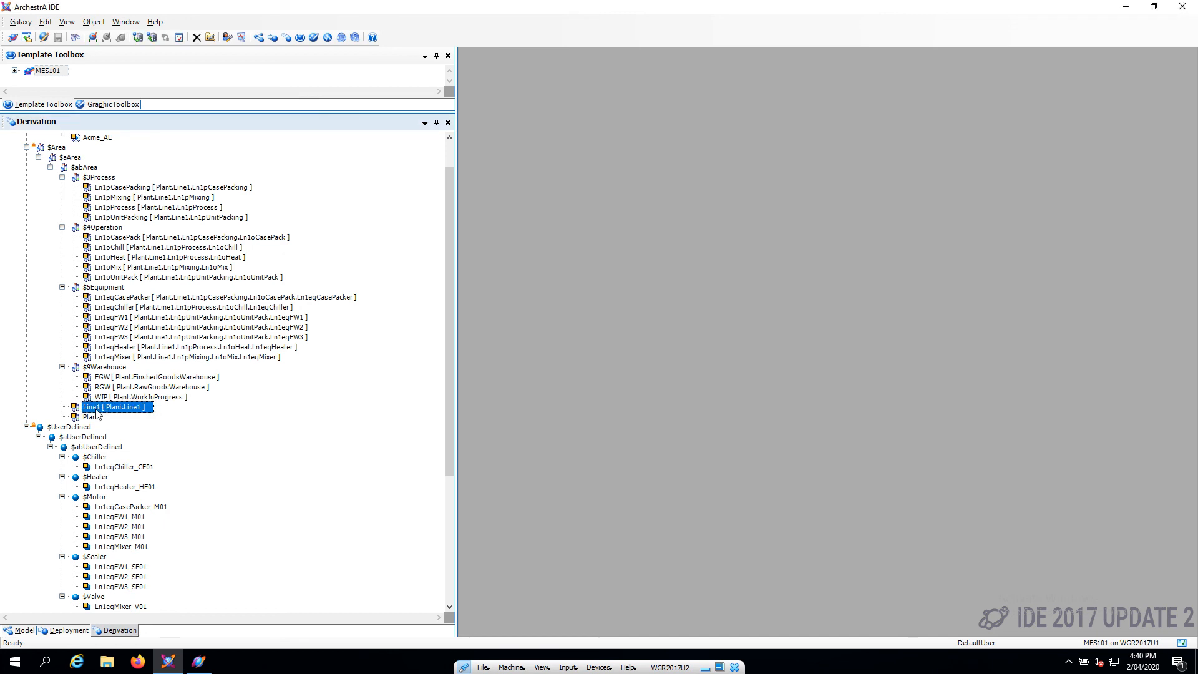